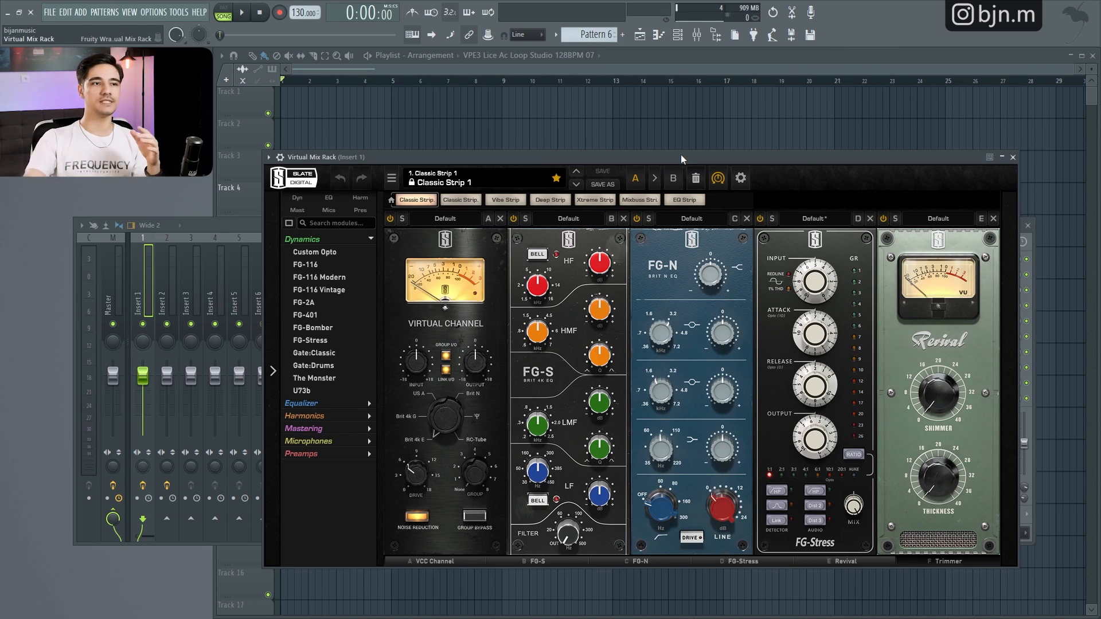
- Close Virtual Mix Rack, look over the installed plugins in the plugin picker, and reopen Virtual Mix Rack on Insert 1
left_click_drag(680, 154, 712, 122)
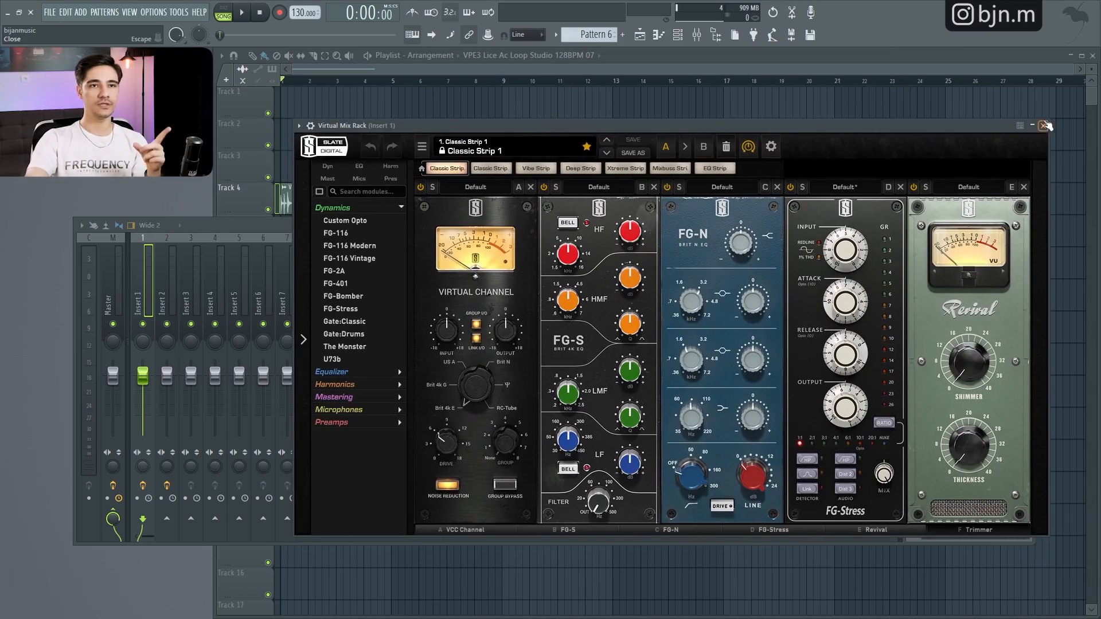
left_click(1045, 125)
key("F8")
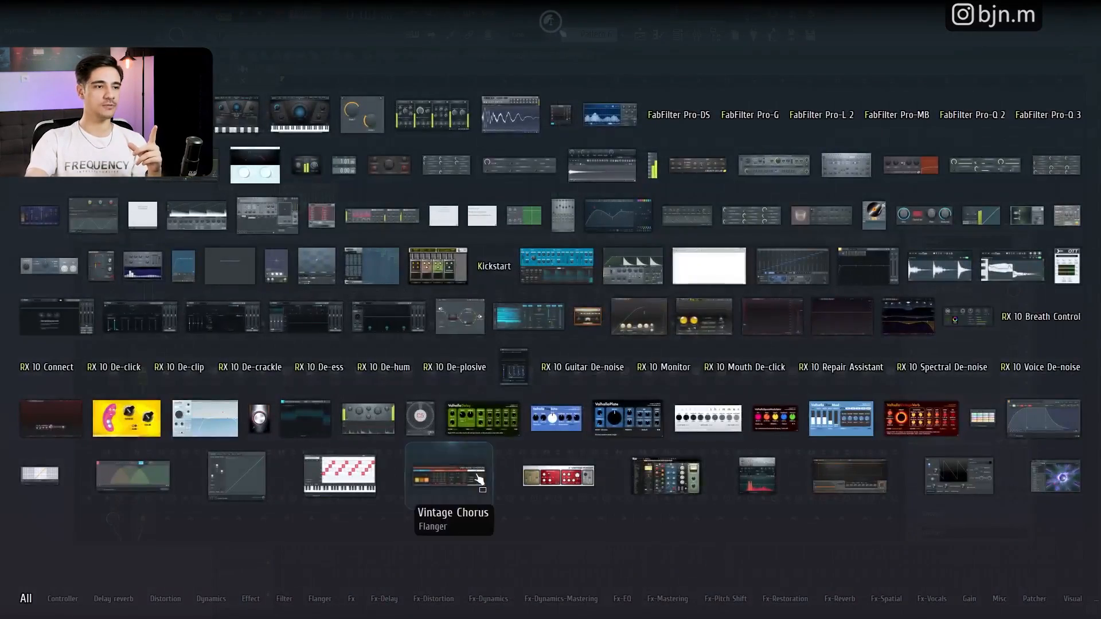
left_click(752, 532)
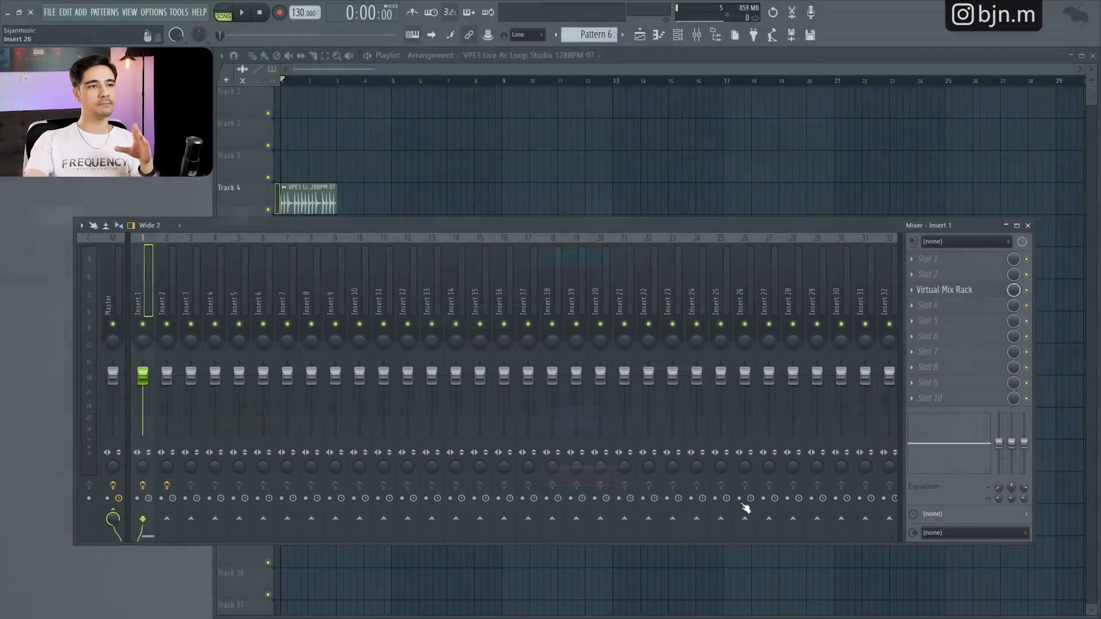
left_click(955, 292)
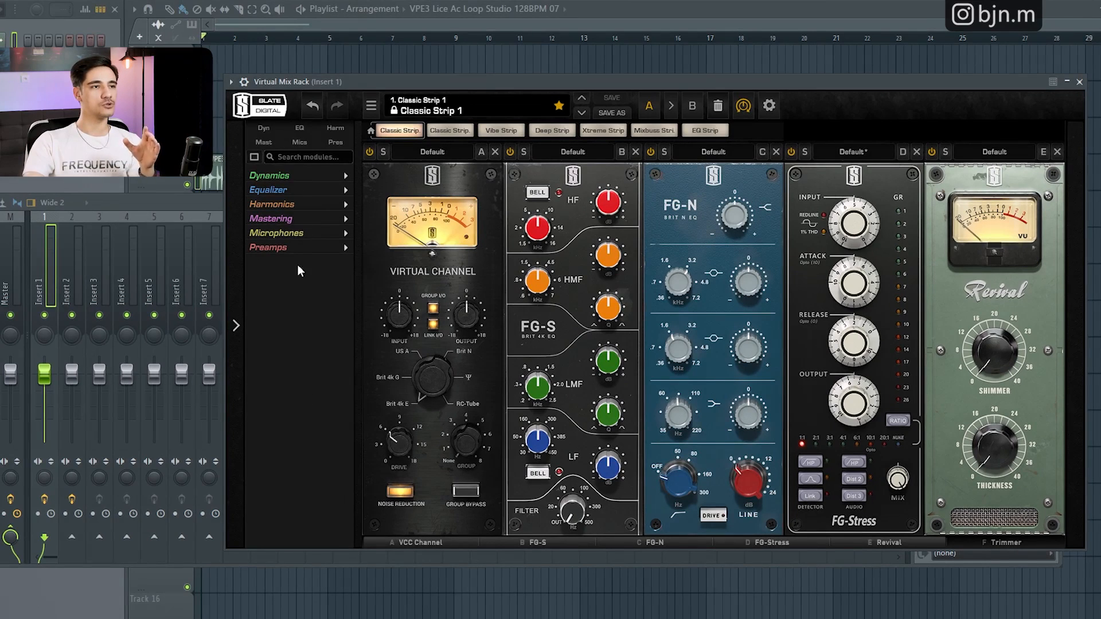
- Examine the modules listed in the Harmonics, Equalizer and Preamps categories, including the FG-S description
left_click(295, 204)
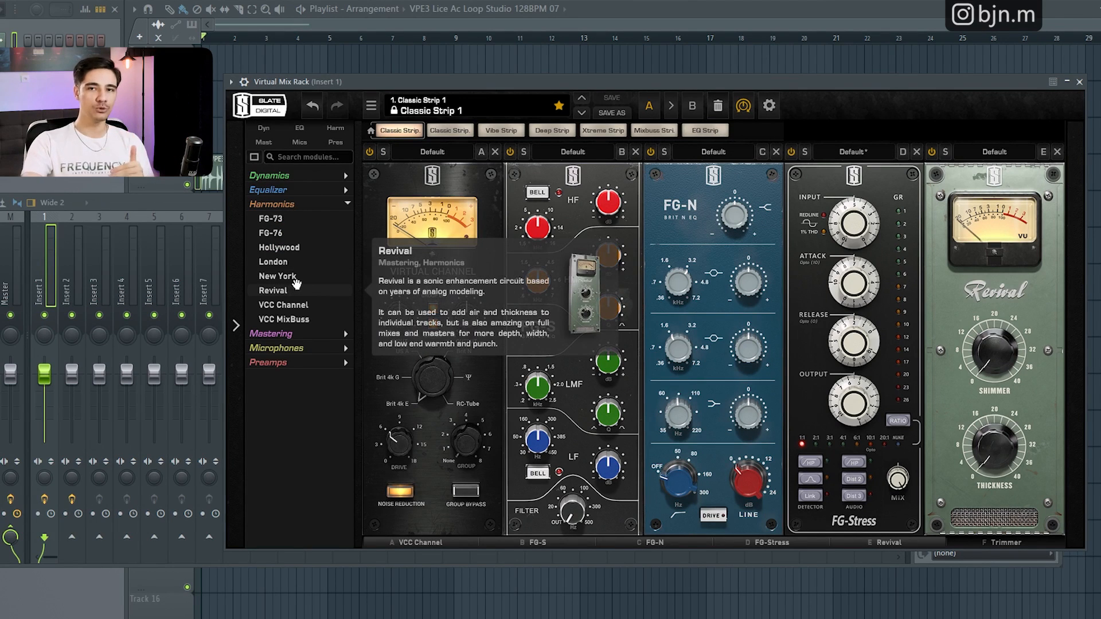
left_click(299, 206)
left_click(292, 190)
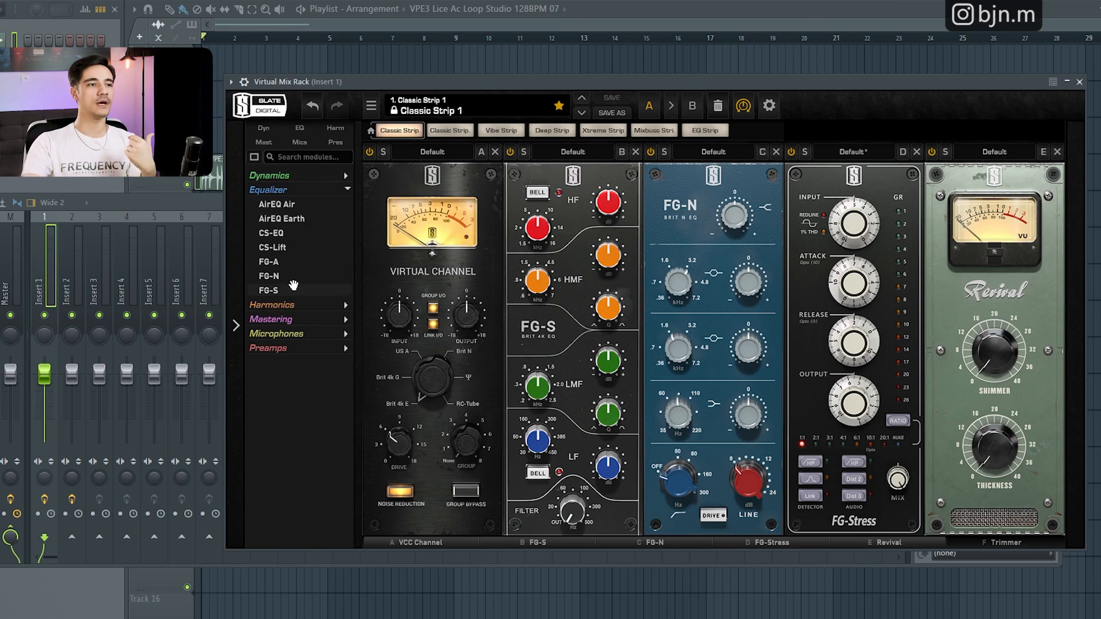
mouse_move(286, 294)
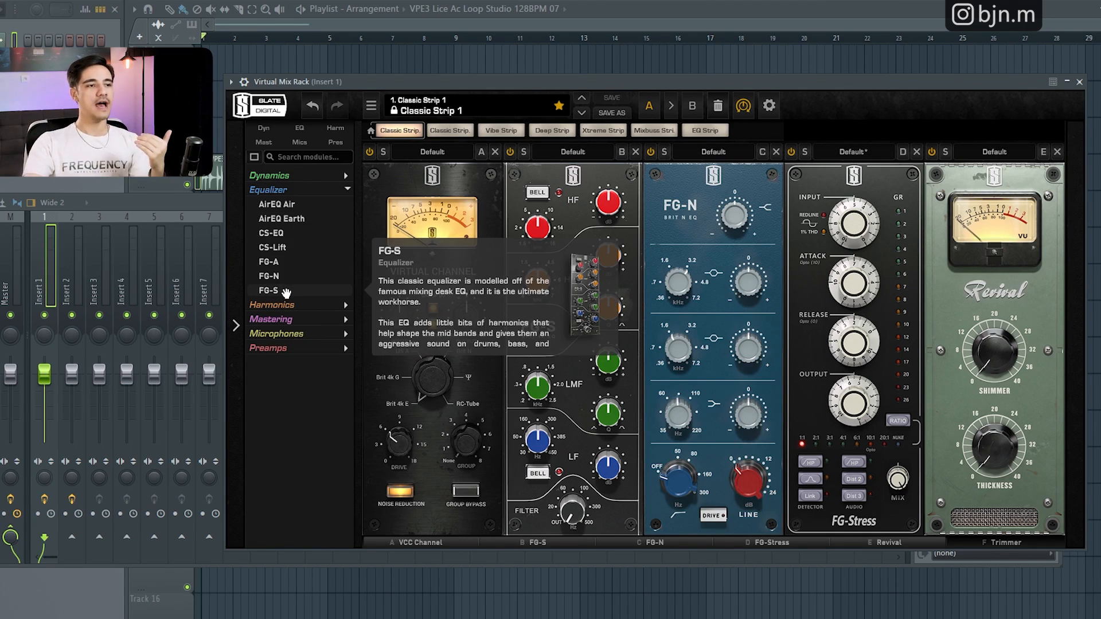
left_click(295, 190)
left_click(307, 247)
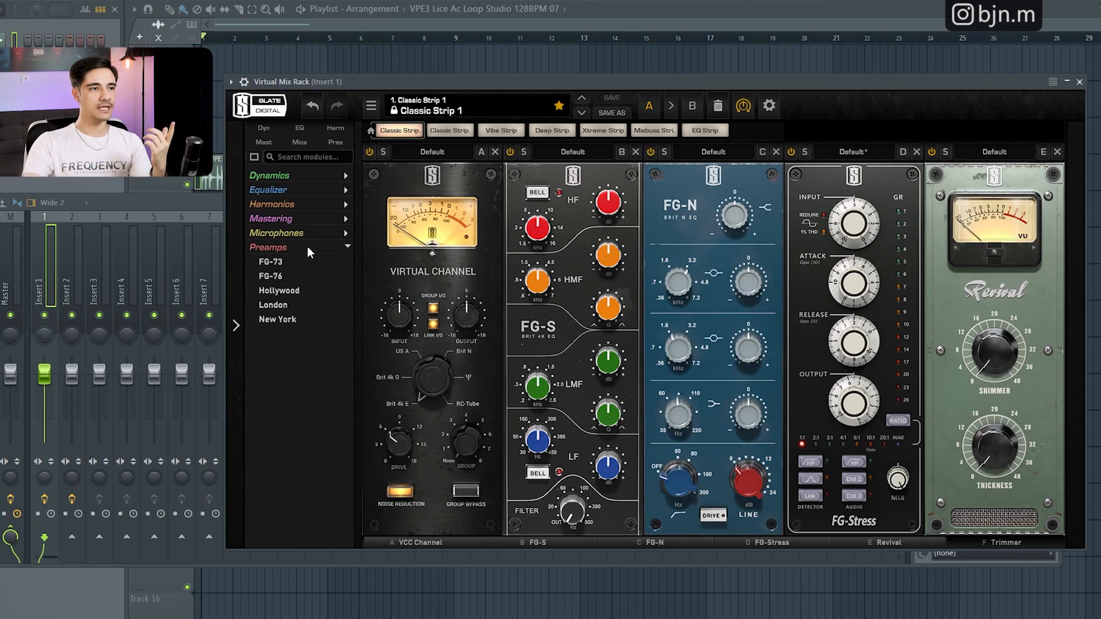
left_click(307, 247)
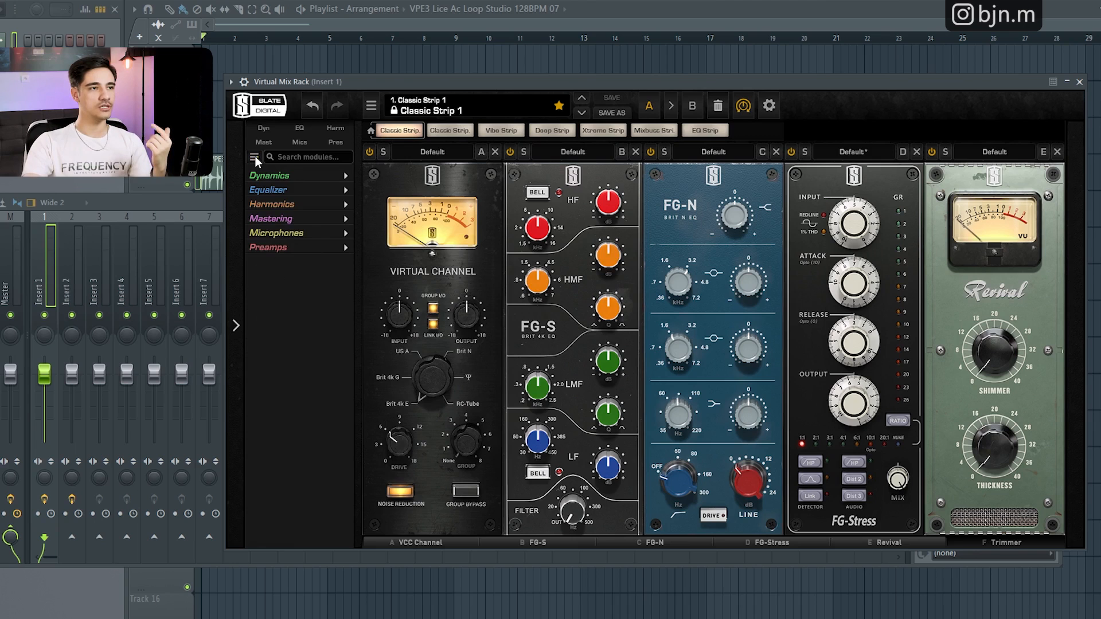
- Switch the module browser to its picture view and look through the available modules
left_click(254, 157)
scroll(297, 363, "down", 15)
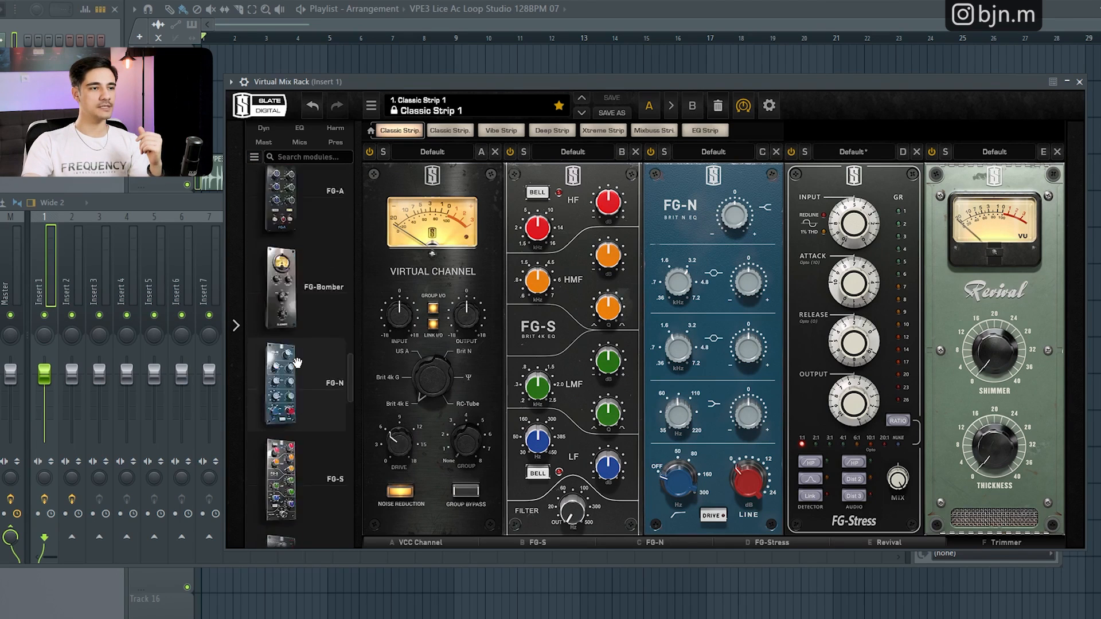
scroll(297, 363, "up", 15)
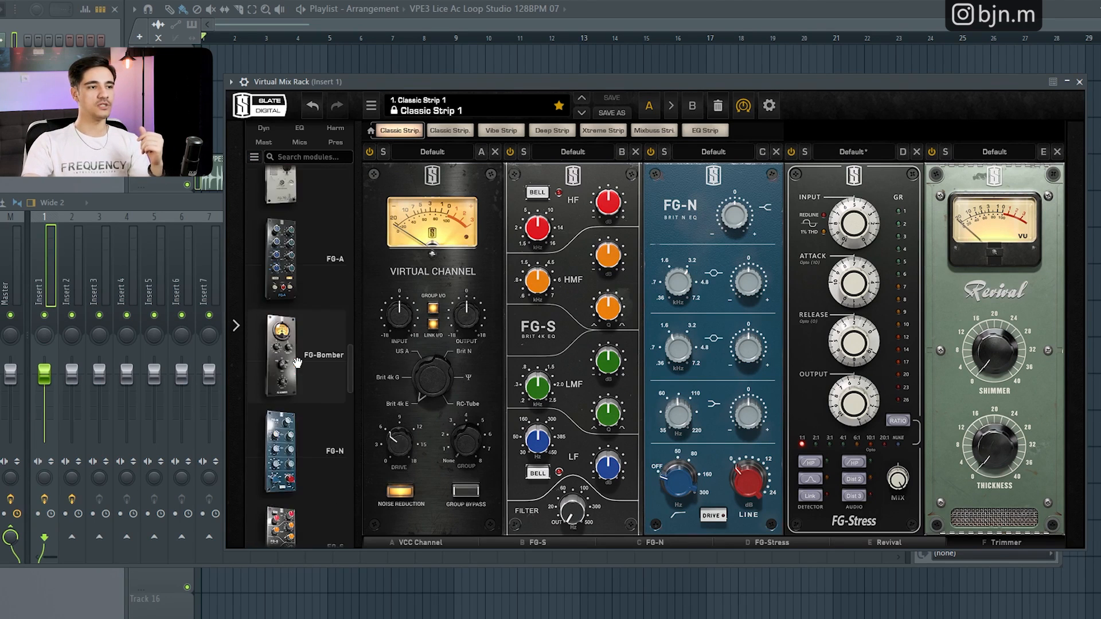
scroll(315, 241, "down", 2)
scroll(315, 242, "up", 1)
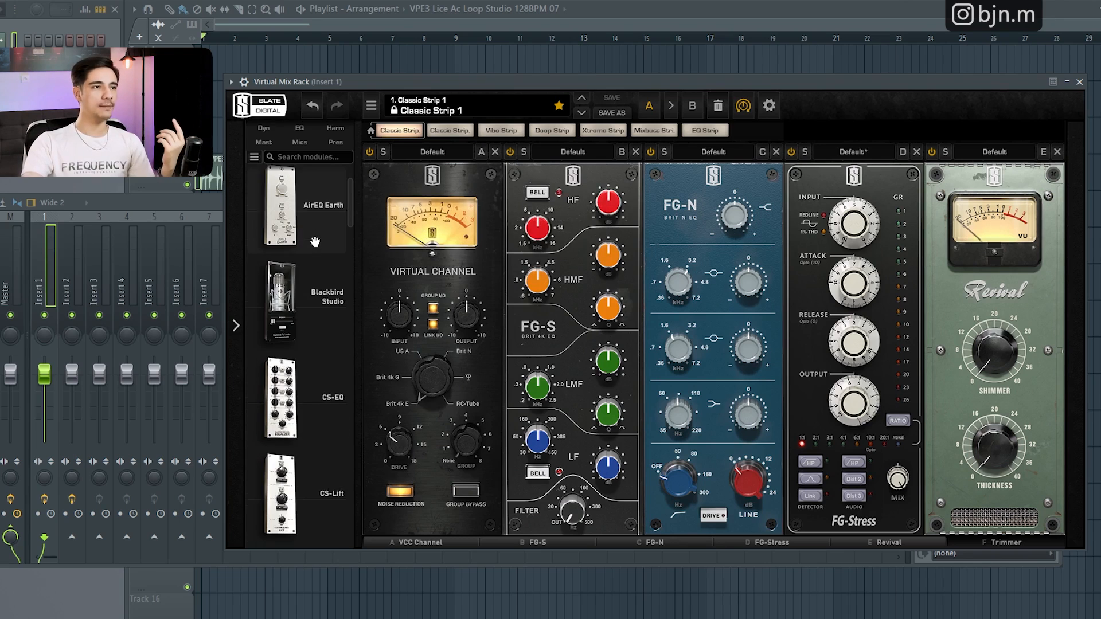
- Filter the module pictures by equalizers and by dynamics, and look through each set
left_click(301, 129)
scroll(316, 313, "down", 2)
scroll(315, 312, "up", 2)
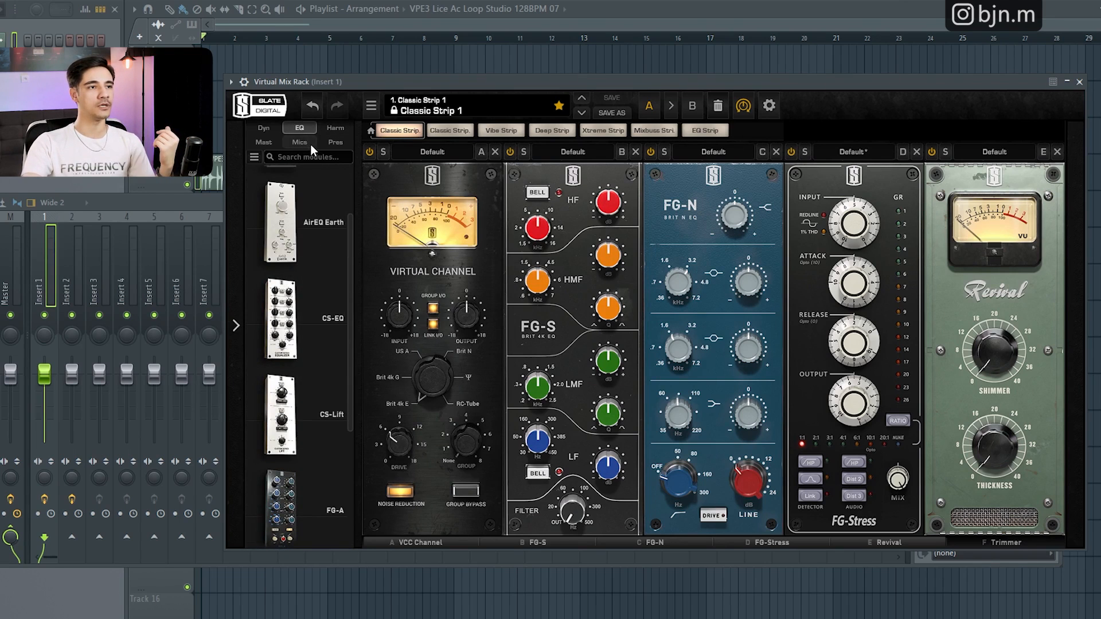
left_click(268, 127)
scroll(293, 355, "down", 4)
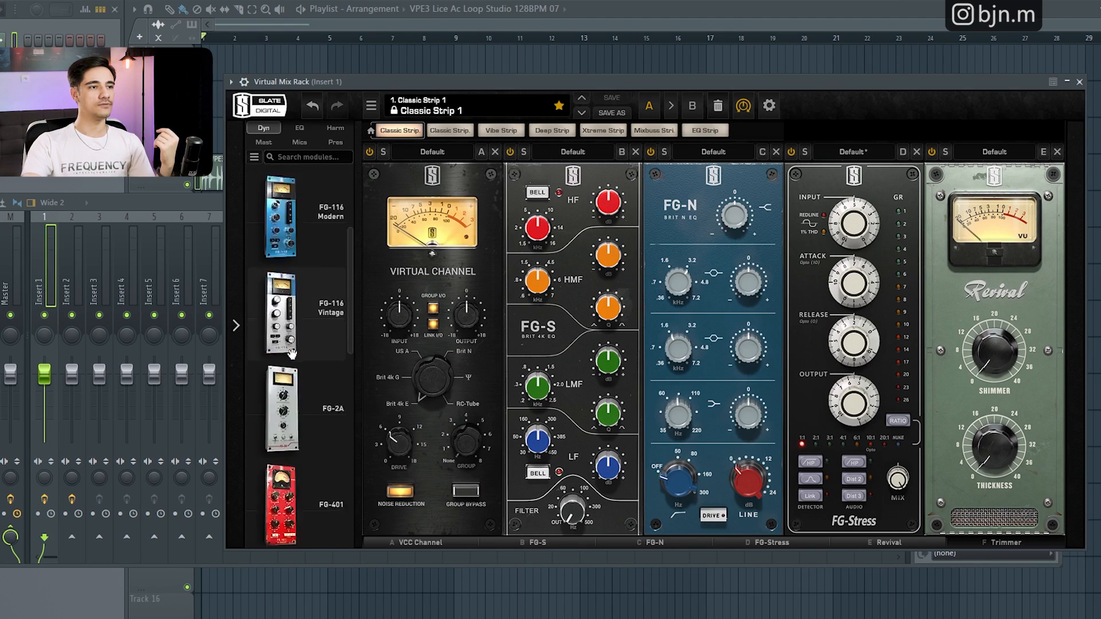
scroll(292, 355, "down", 3)
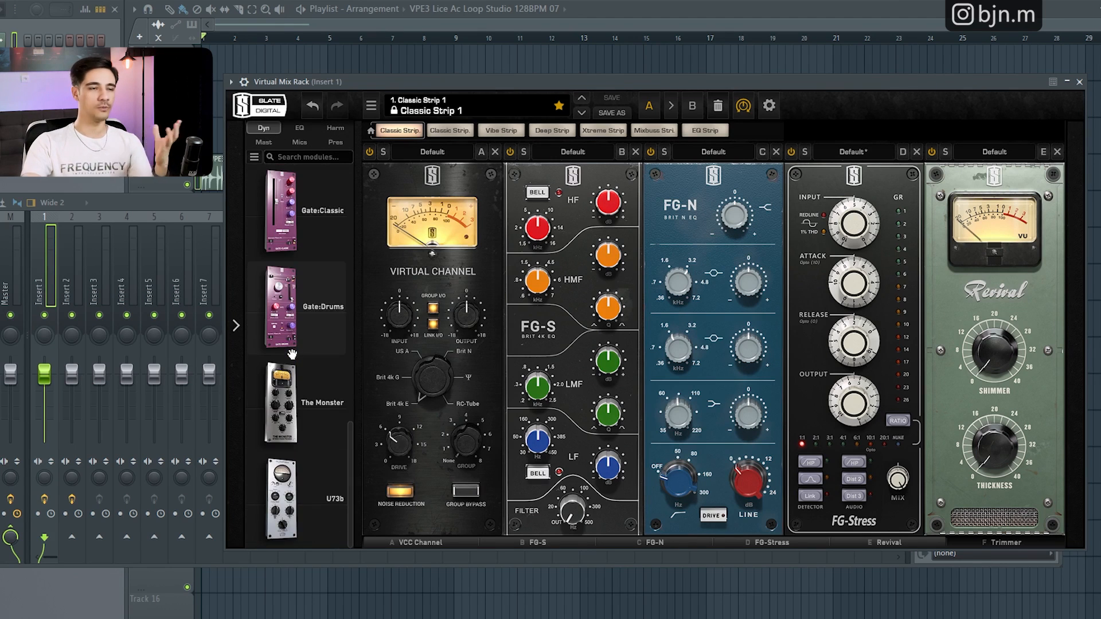
scroll(293, 354, "up", 4)
scroll(293, 355, "up", 4)
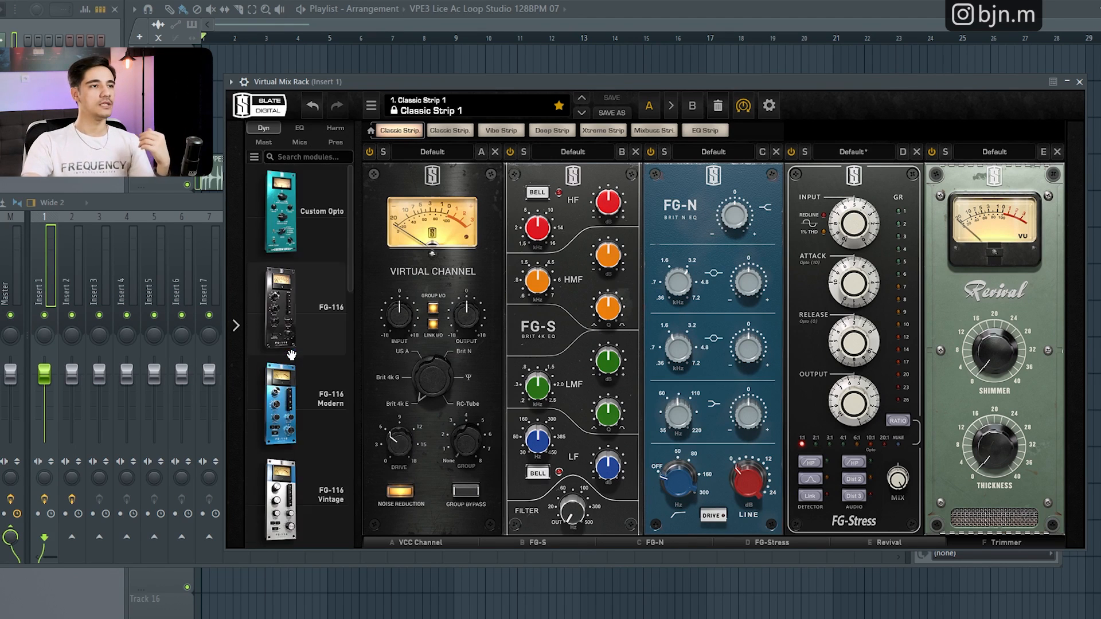
- View the preamp modules, and return the browser to the unfiltered list view
left_click(337, 142)
scroll(303, 271, "down", 3)
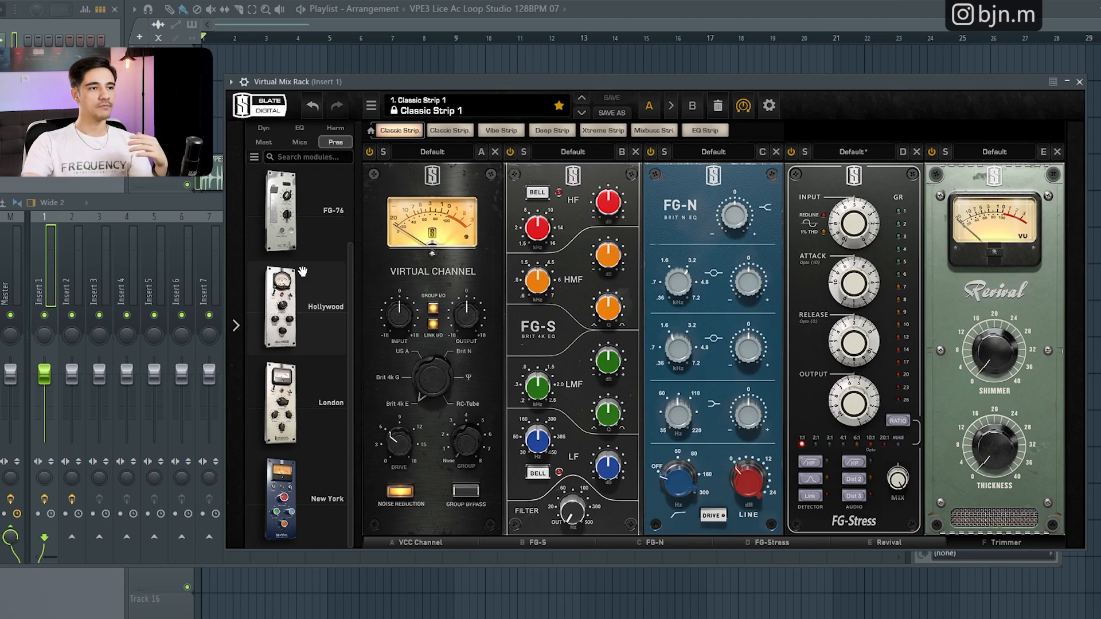
left_click(253, 159)
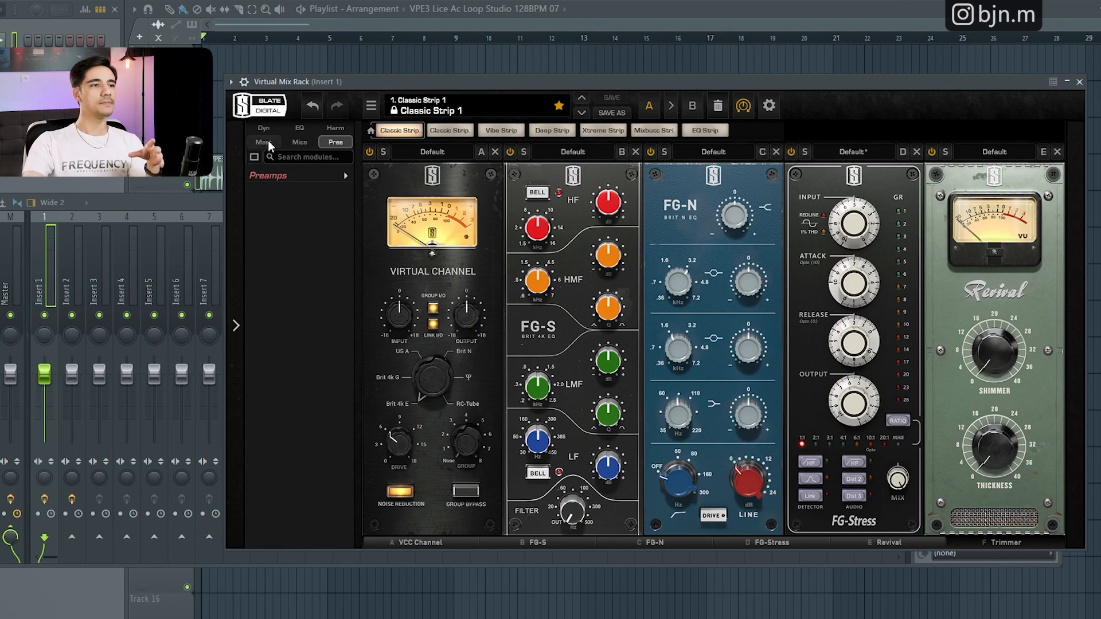
left_click(336, 143)
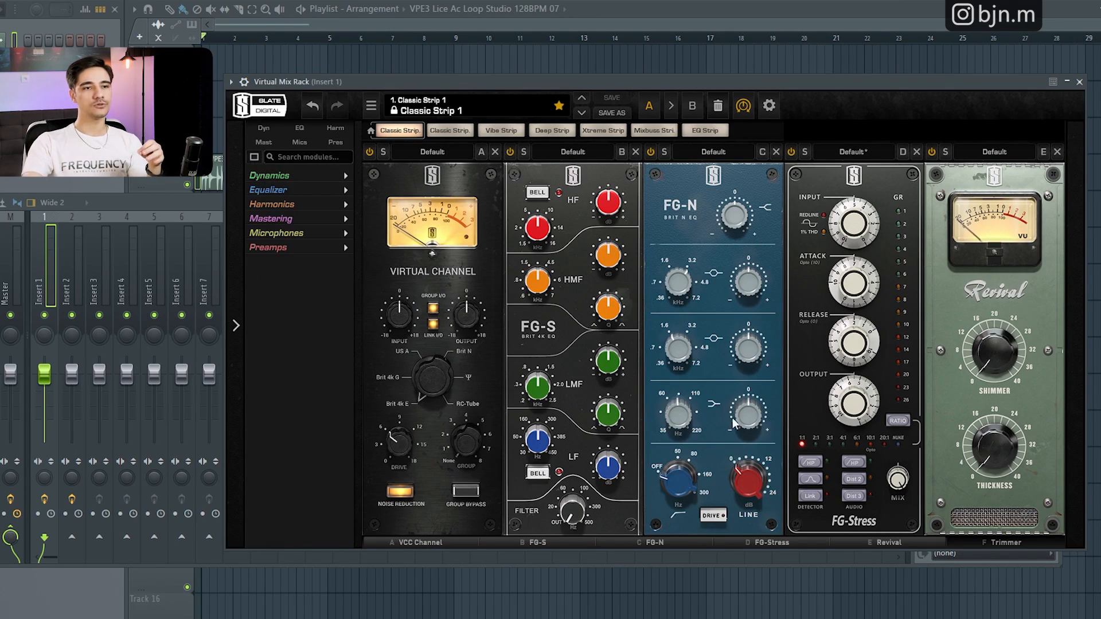
- Remove the FG-N and Revival modules from the rack, and clear all remaining modules
mouse_move(981, 344)
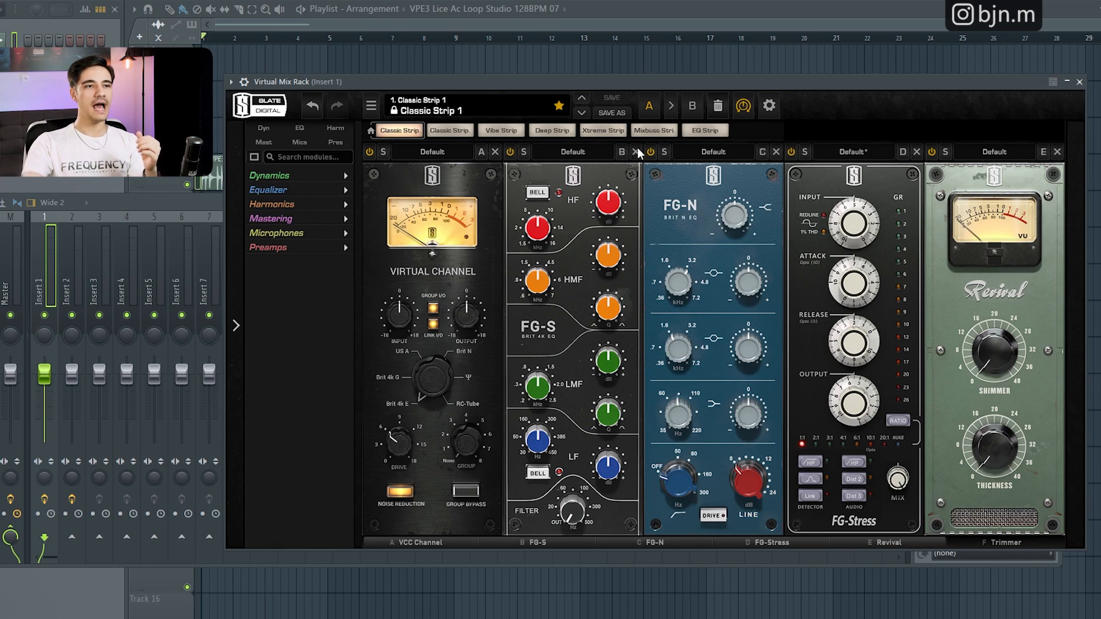
left_click(775, 152)
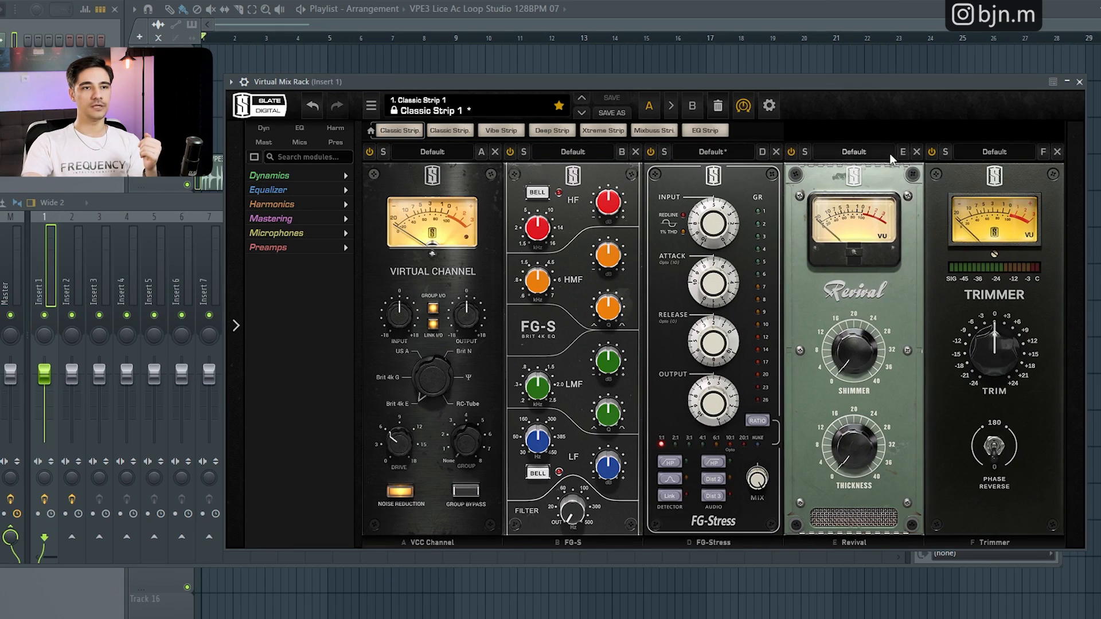
left_click(917, 152)
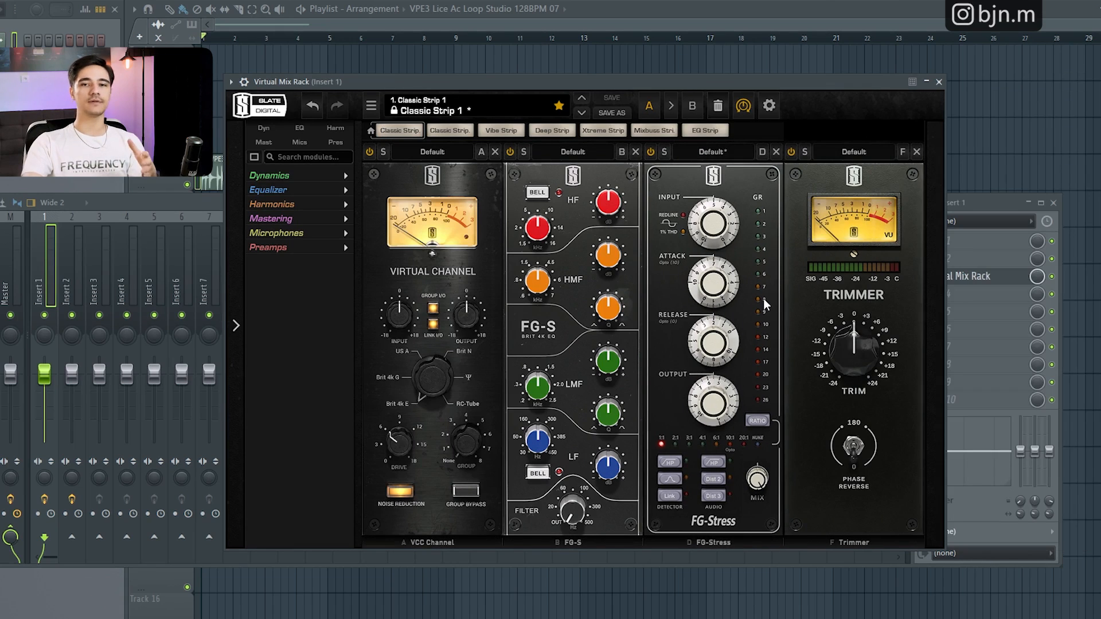
left_click(718, 106)
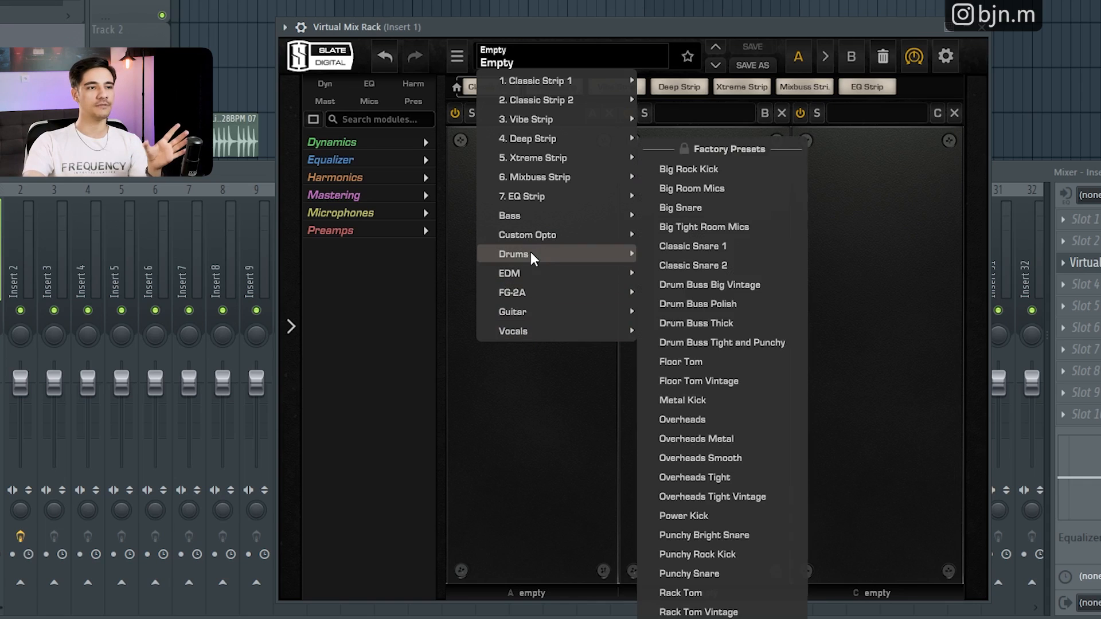
- Load the Vocals 1 factory preset from the Vocals bank and mark it as a favorite
mouse_move(563, 127)
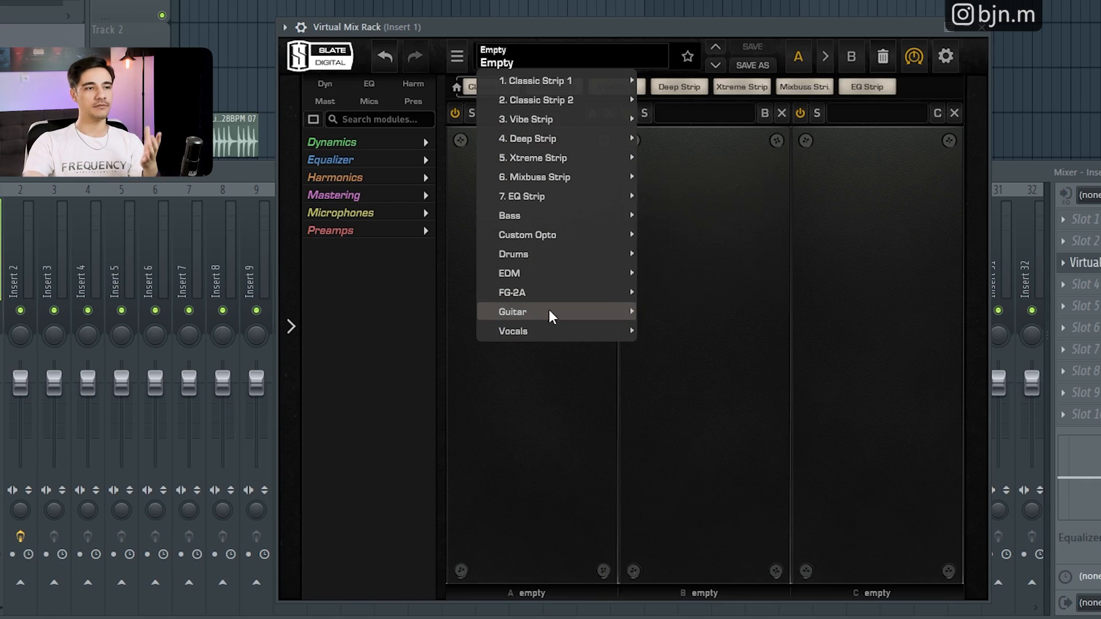
mouse_move(547, 328)
left_click(654, 274)
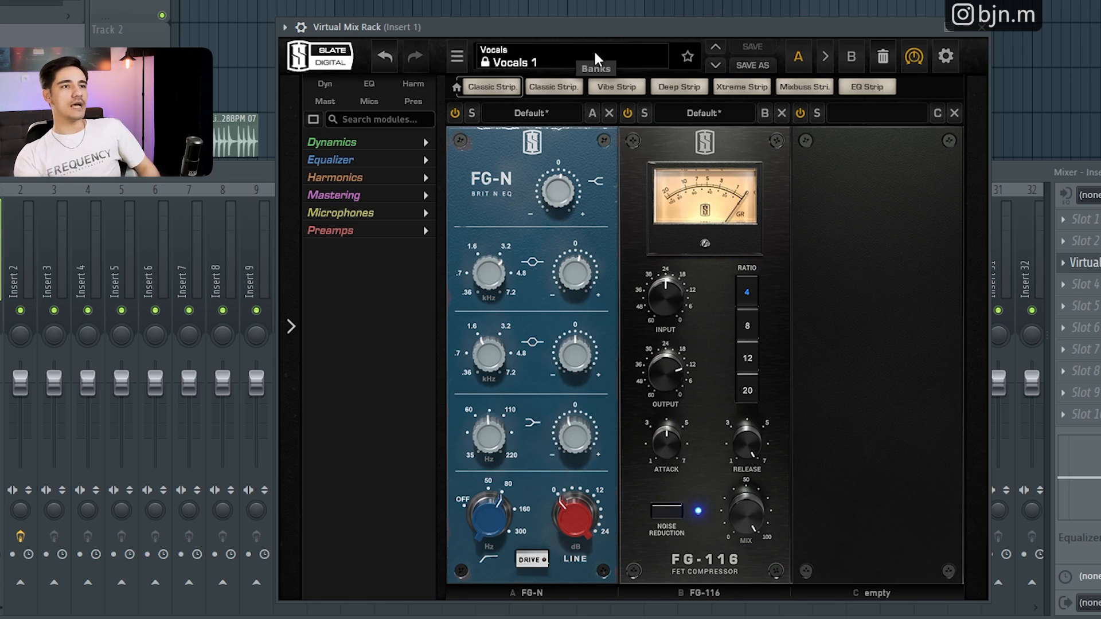
left_click(687, 55)
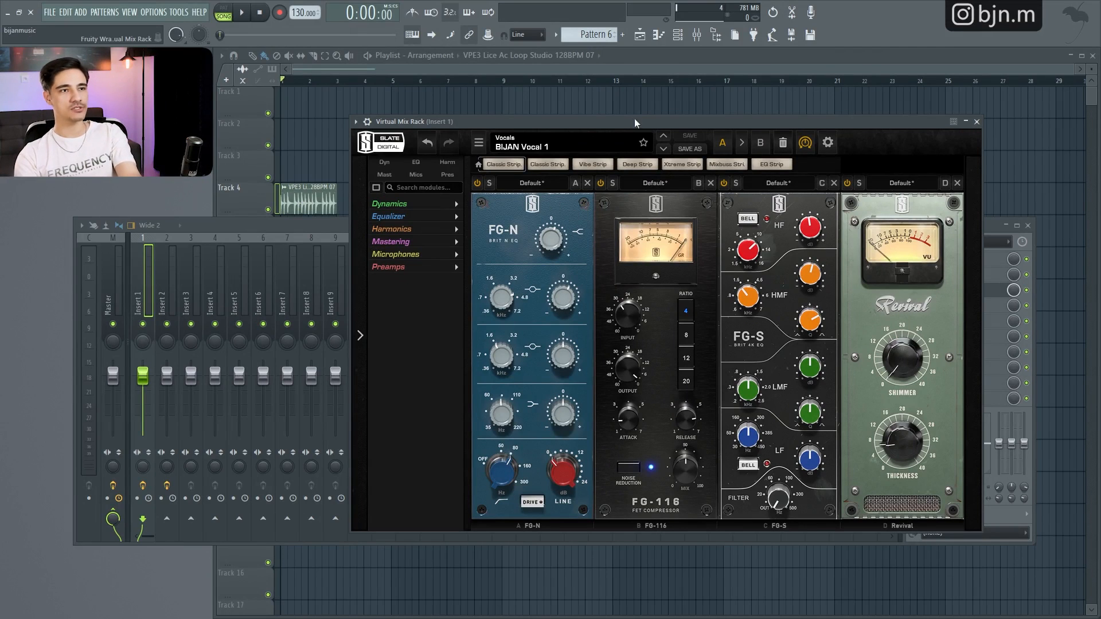
- Play the audio loop briefly through the custom vocal preset with FG-N, FG-116, FG-S and Revival
left_click_drag(655, 121, 669, 120)
key("space")
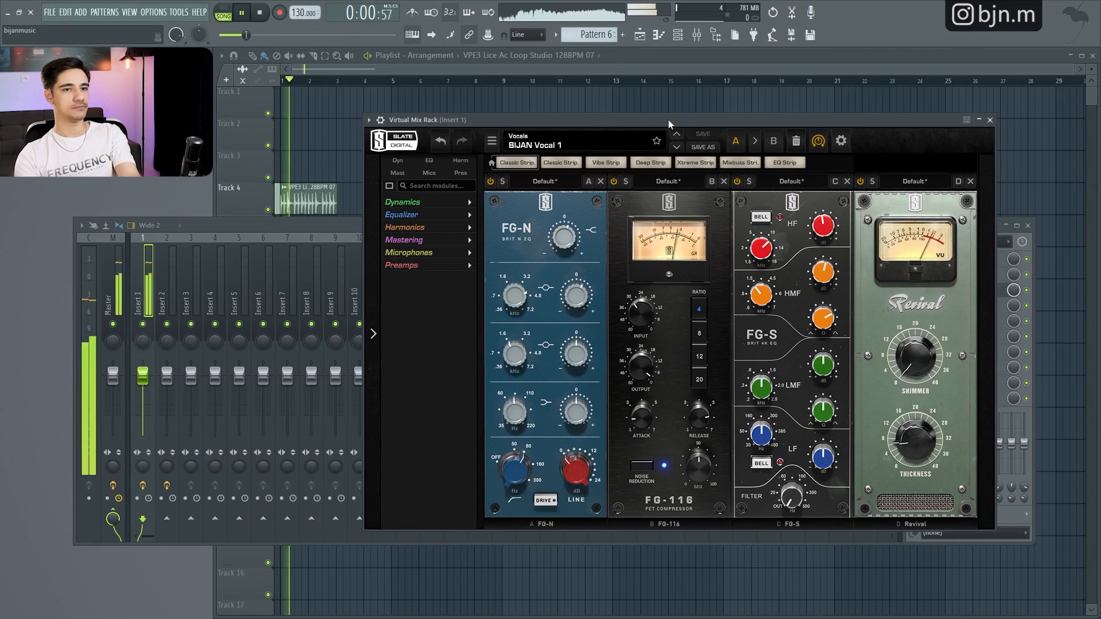
key("space")
- Empty the rack and play the audio loop without any modules
left_click(796, 141)
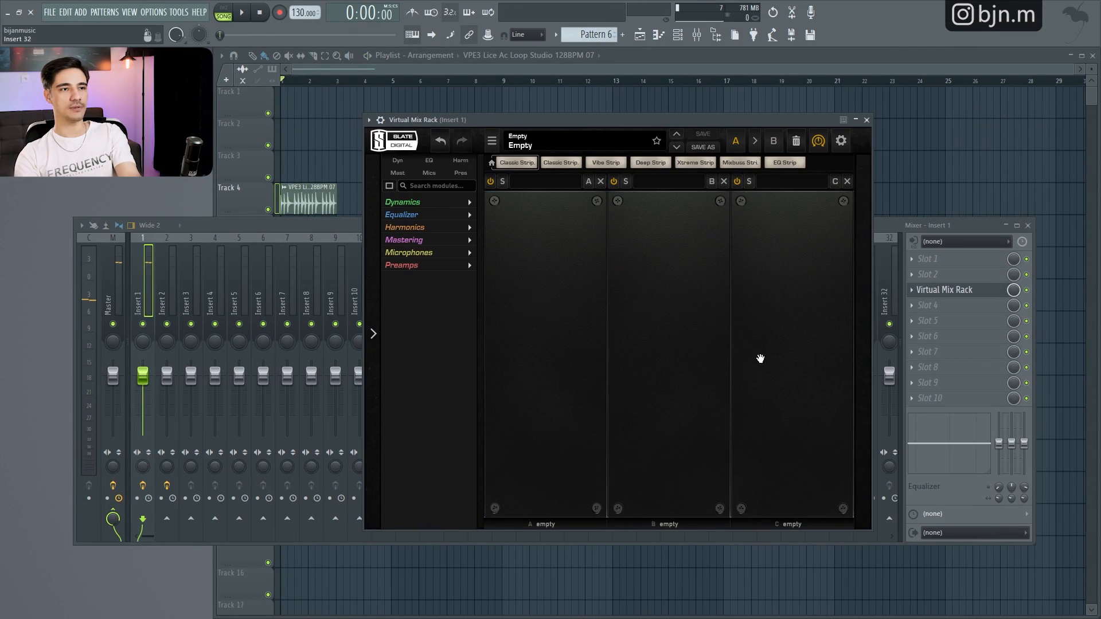
key("space")
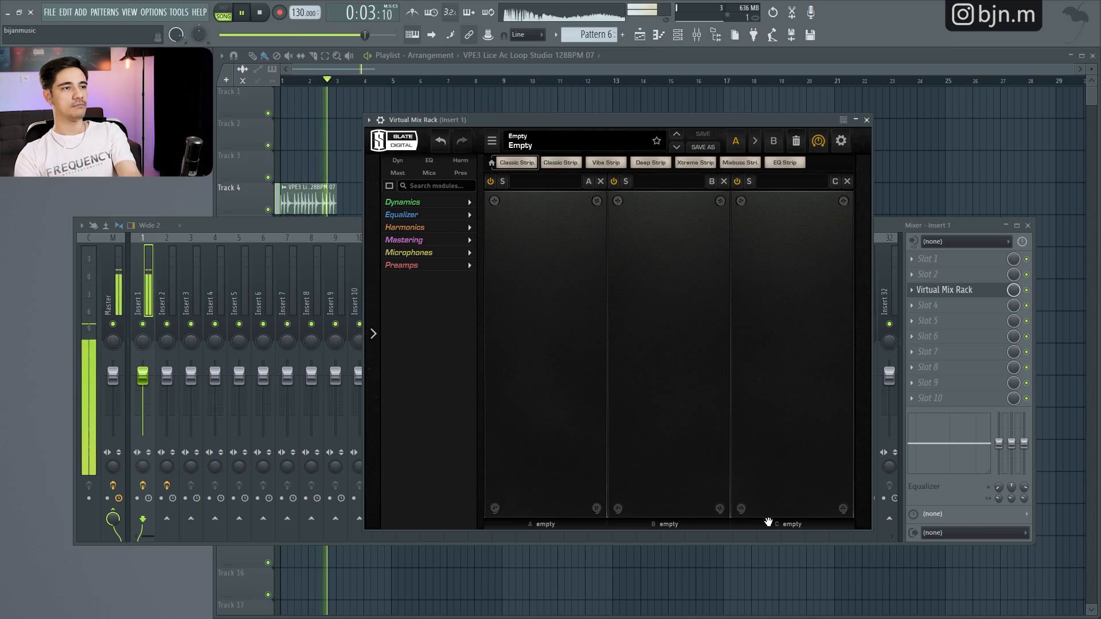
key("space")
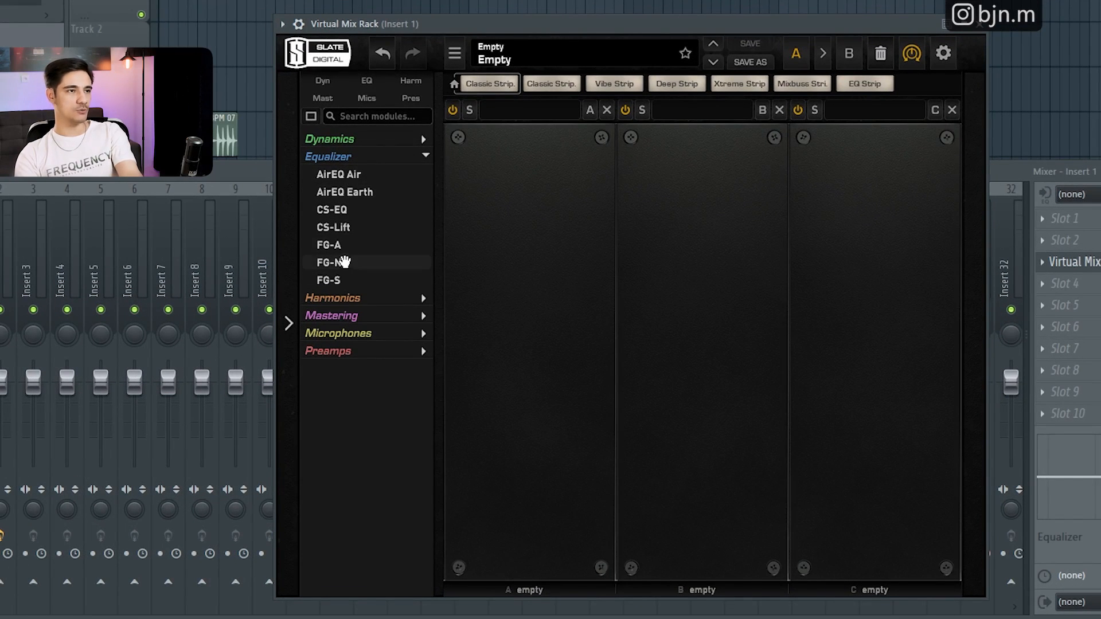
- Place the FG-S equalizer in slot A and the FG-N equalizer in slot B of the rack
mouse_move(355, 281)
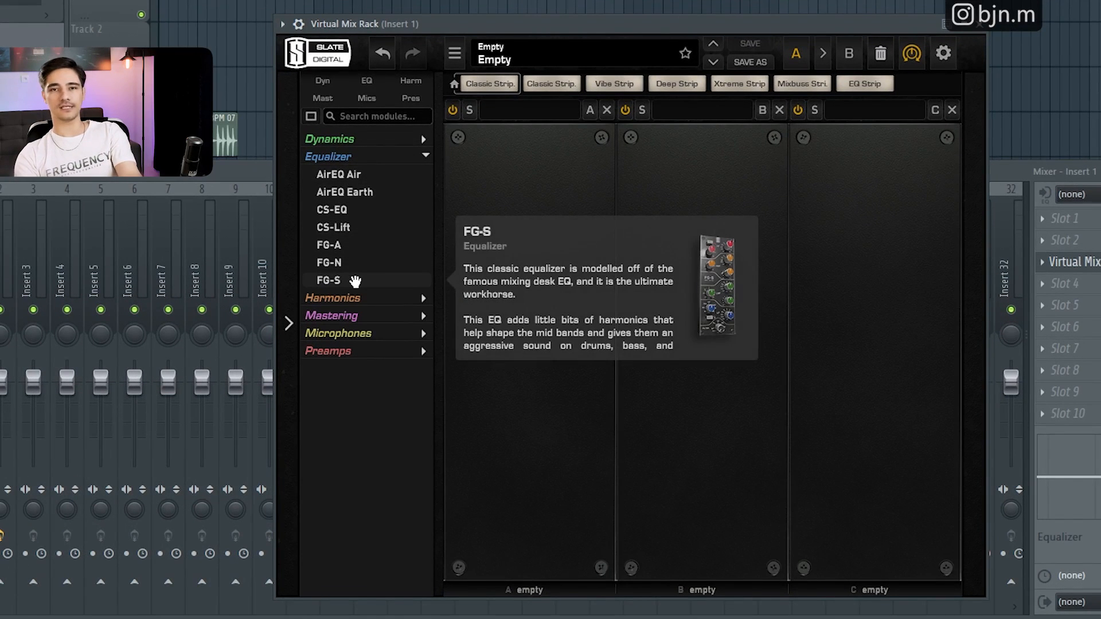
left_click_drag(342, 284, 479, 287)
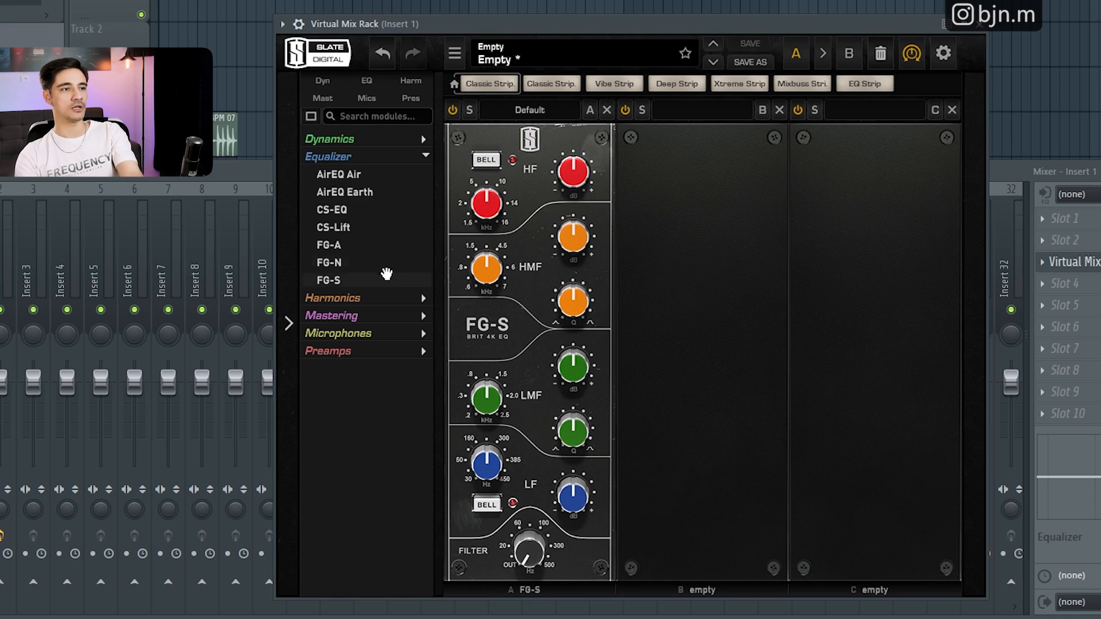
left_click_drag(384, 264, 668, 258)
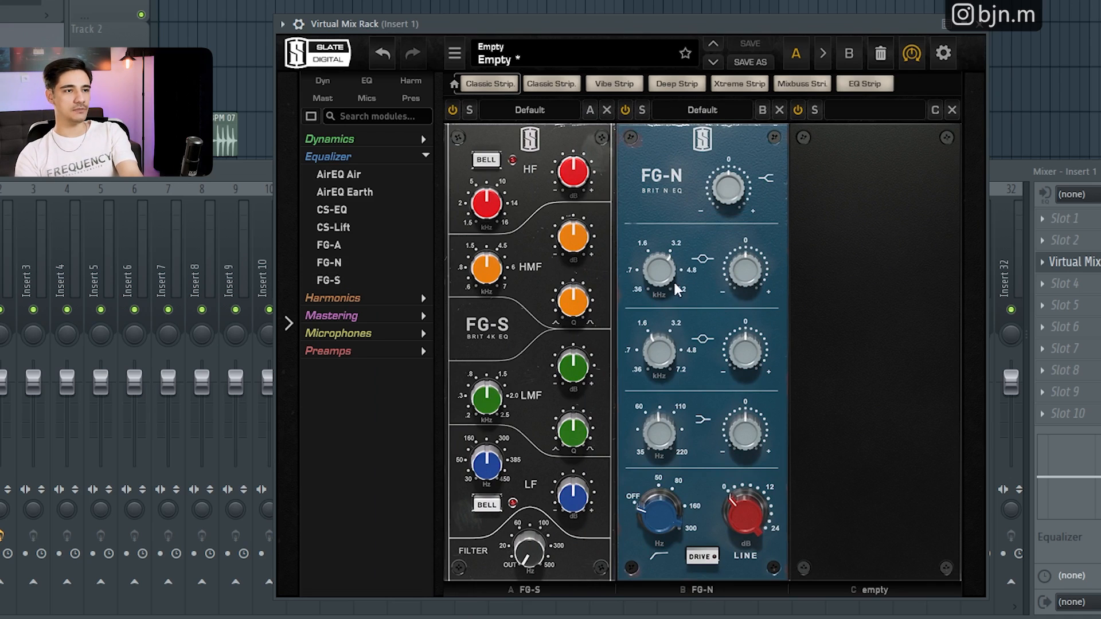
- Add a bell boost of about 4 dB near 968 Hz in FabFilter Pro-Q 3
mouse_move(574, 300)
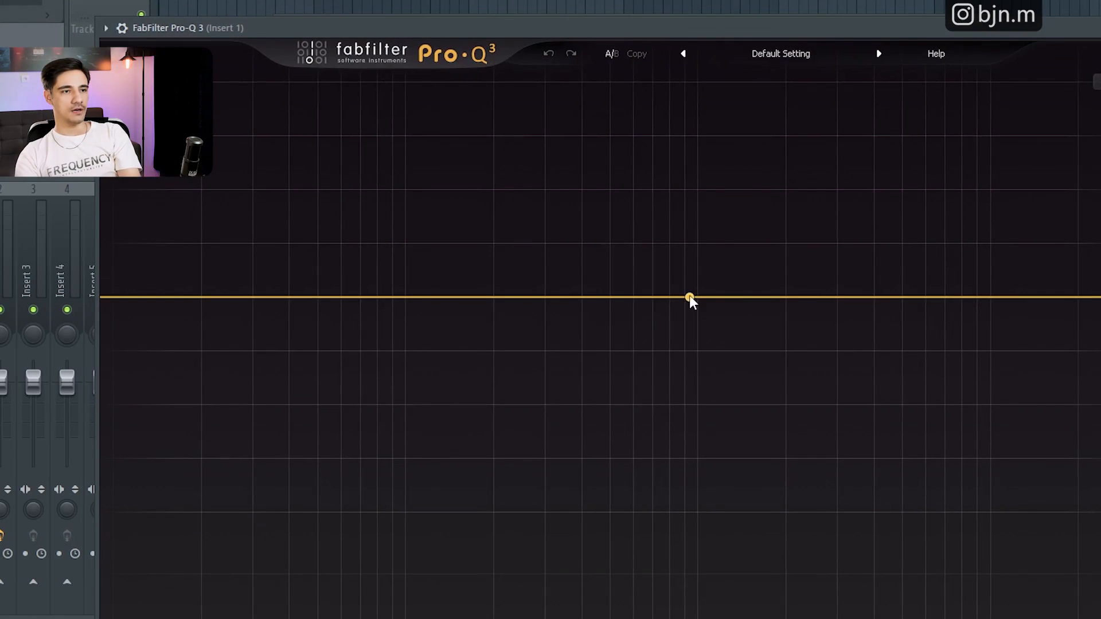
left_click_drag(690, 298, 693, 226)
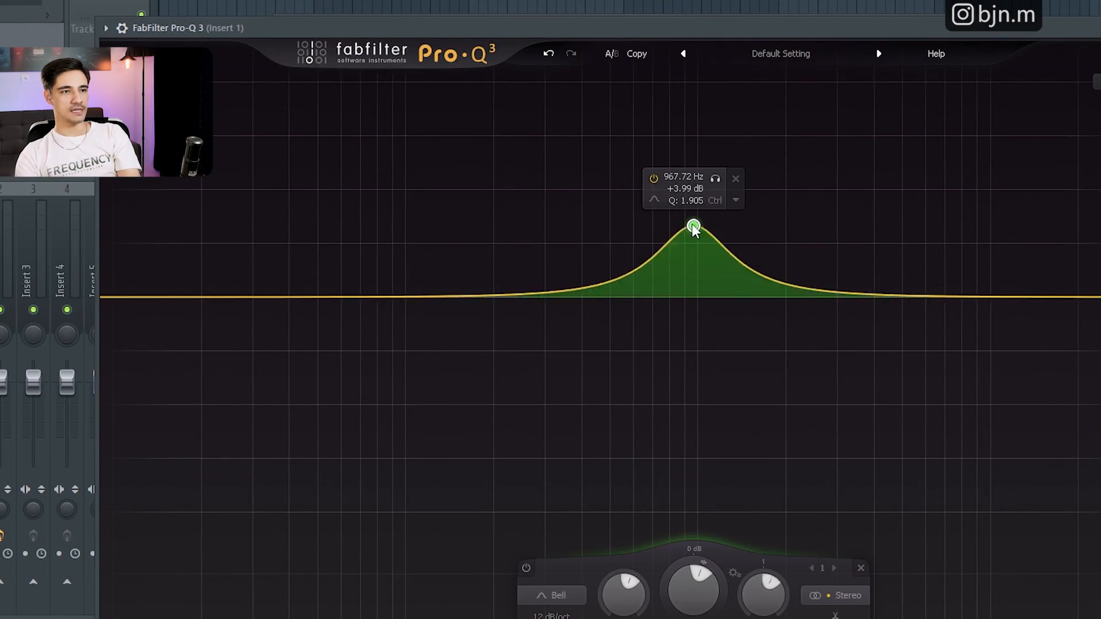
- Narrow the bell boost near 968 Hz in Pro-Q 3, and remove the FG-N equalizer from slot B of Virtual Mix Rack
scroll(693, 226, "up", 5)
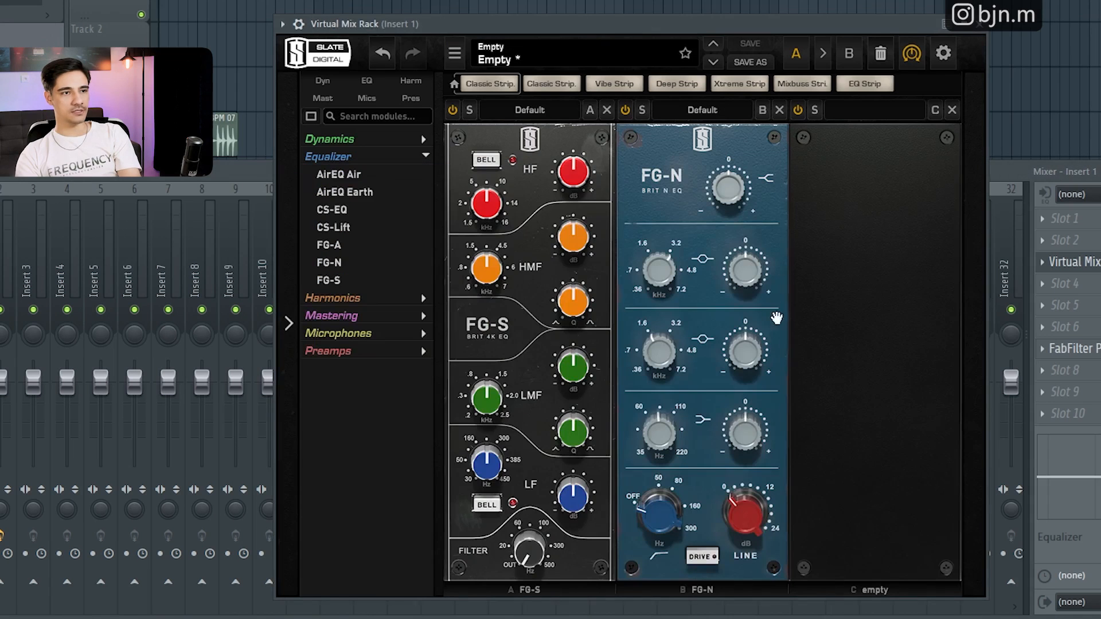
left_click_drag(657, 270, 658, 281)
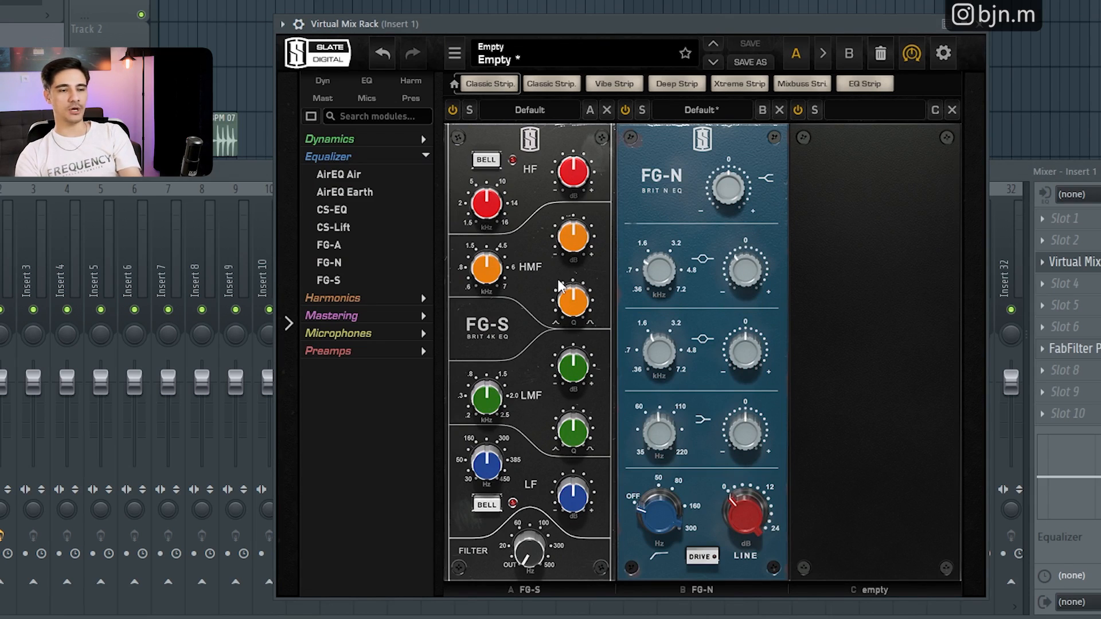
left_click(780, 110)
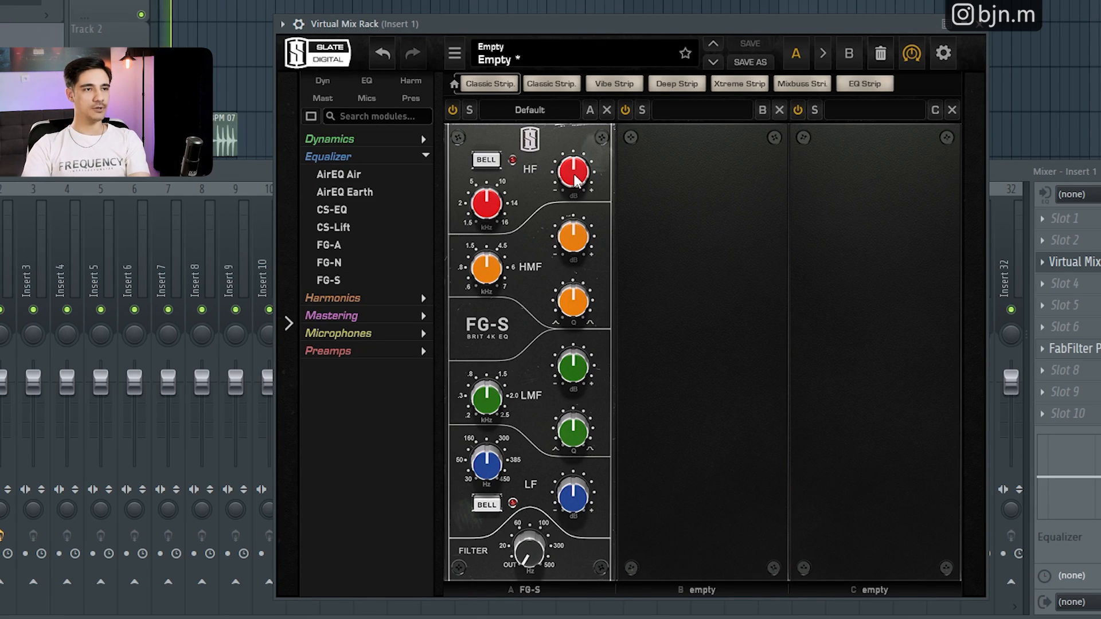
- Sweep the FG-S HF gain up to about +14.3 dB during playback, return it to a small boost and lower the HF frequency
scroll(576, 178, "up", 5)
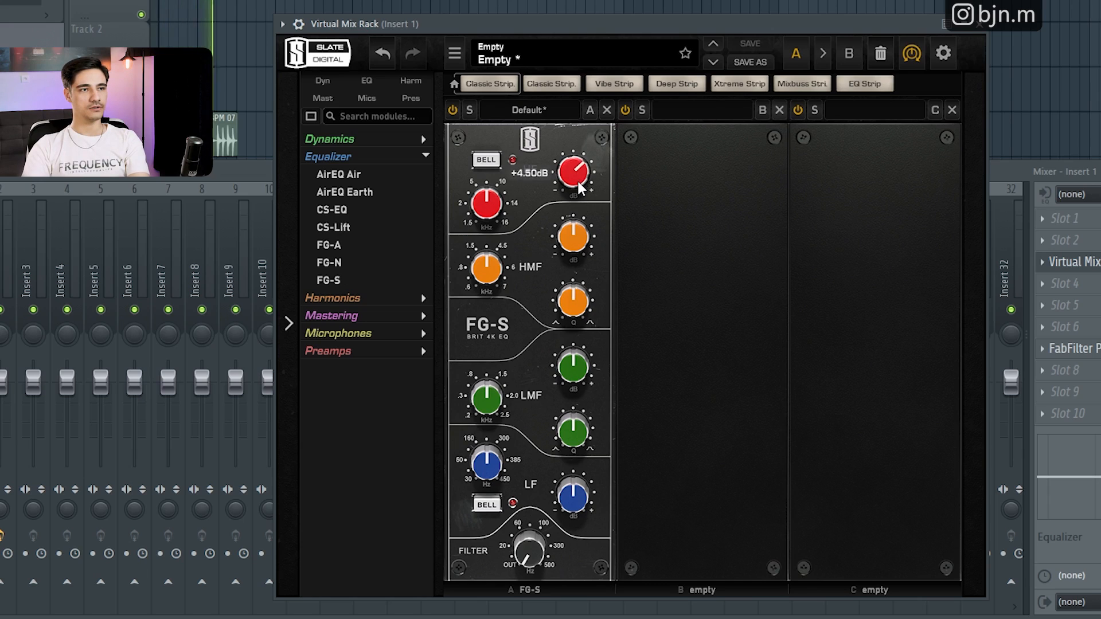
scroll(577, 179, "up", 4)
scroll(488, 204, "down", 5)
scroll(580, 172, "up", 6)
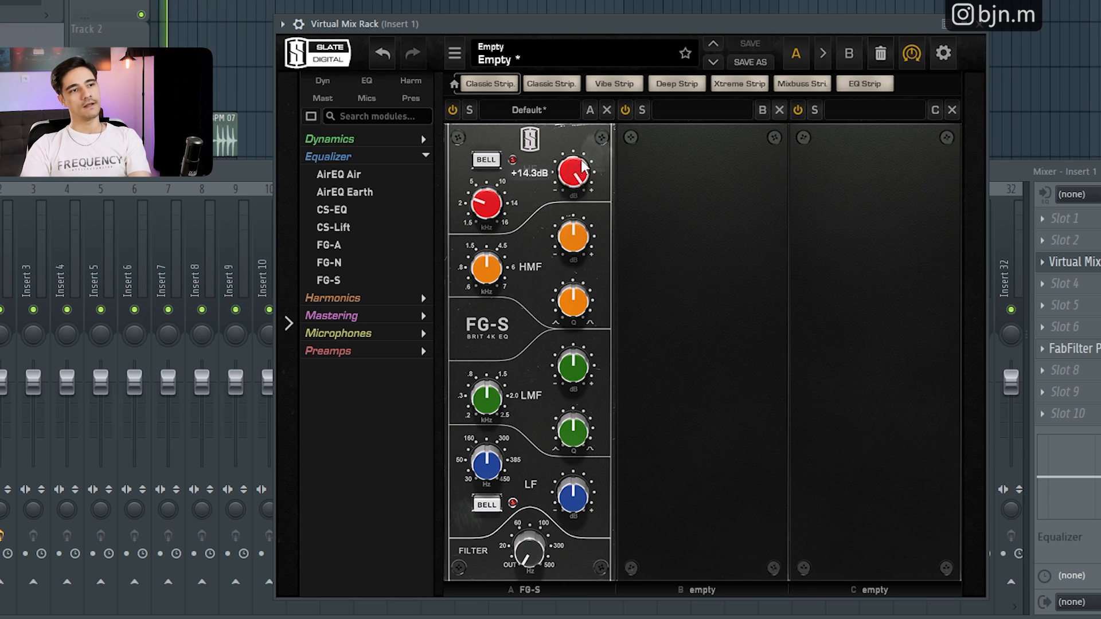
scroll(579, 171, "down", 12)
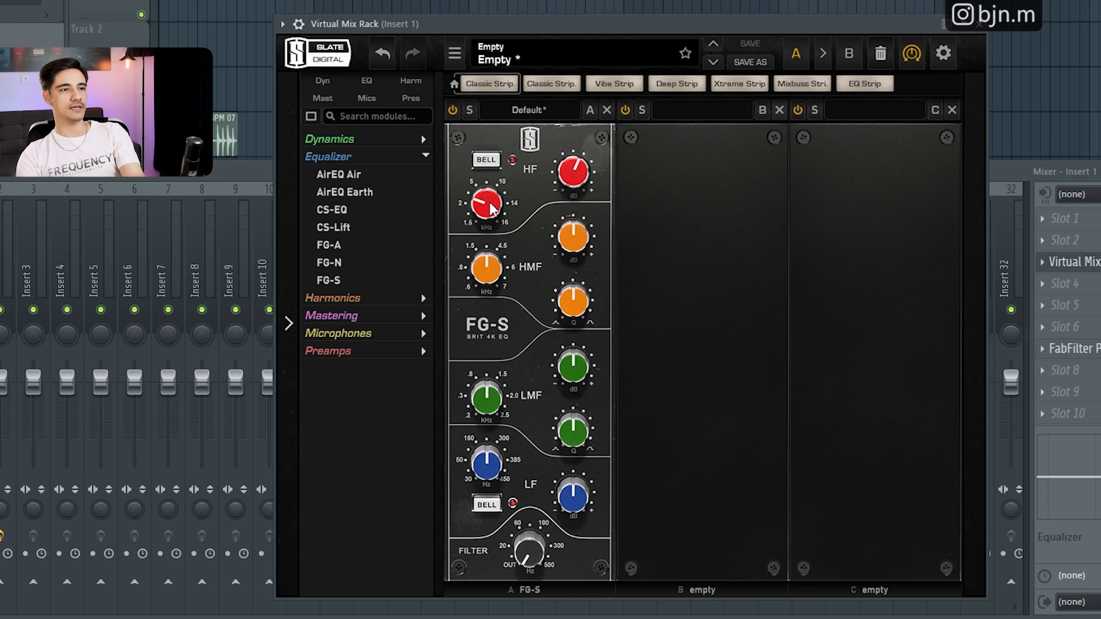
mouse_move(491, 209)
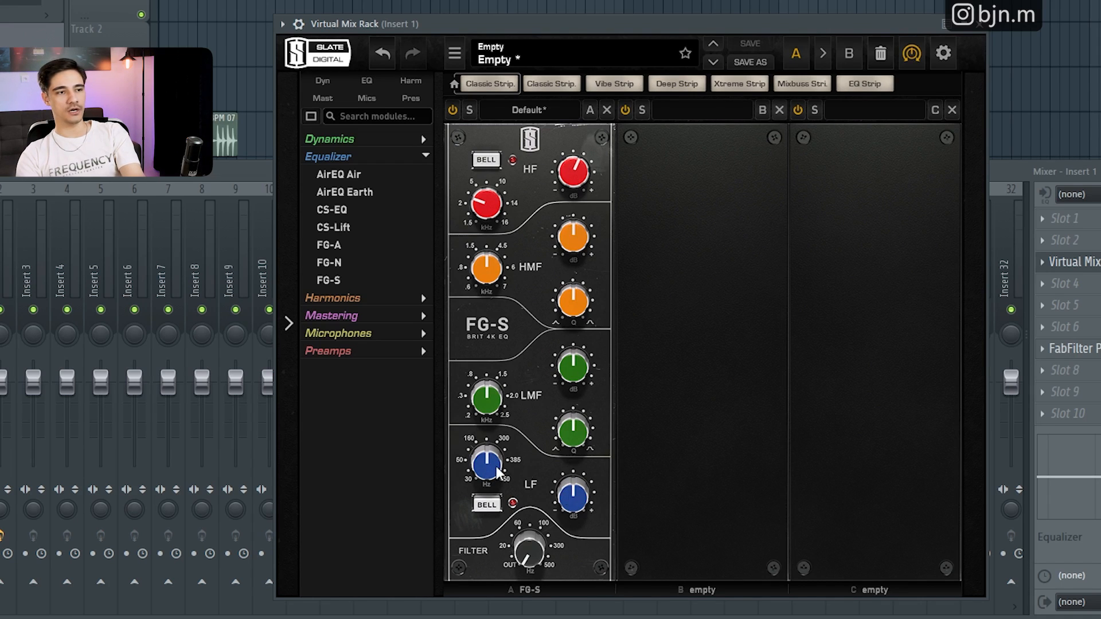
- In FabFilter Pro-Q 3, lower the bell's frequency and gain, and add a high shelf near 4066 Hz, moving it from boost to cut
left_click(1078, 350)
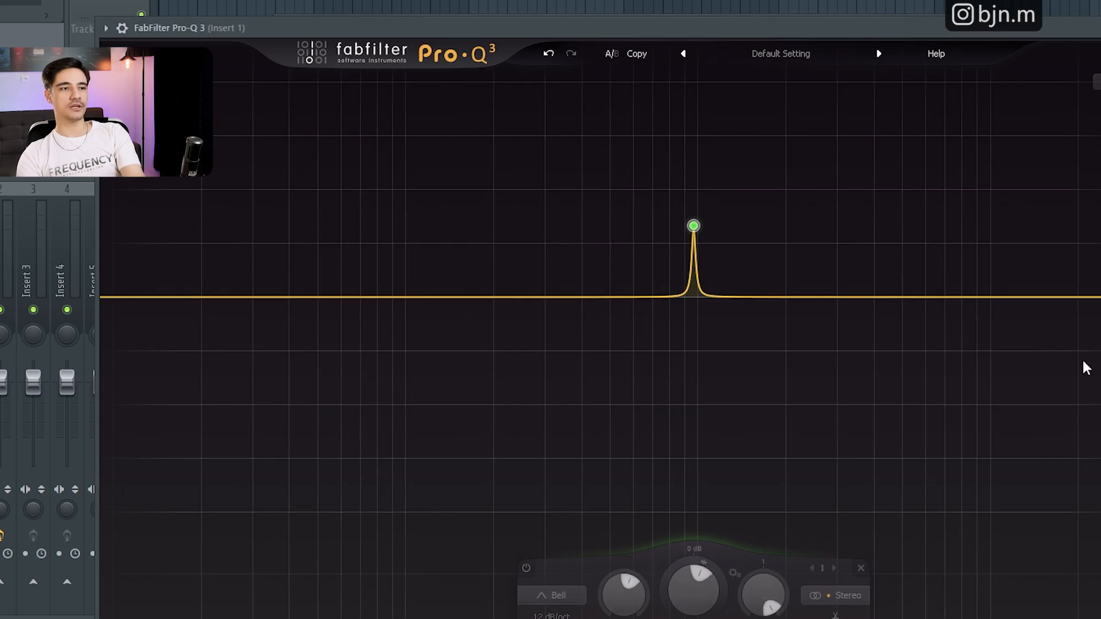
left_click_drag(724, 0, 745, 9)
mouse_move(711, 201)
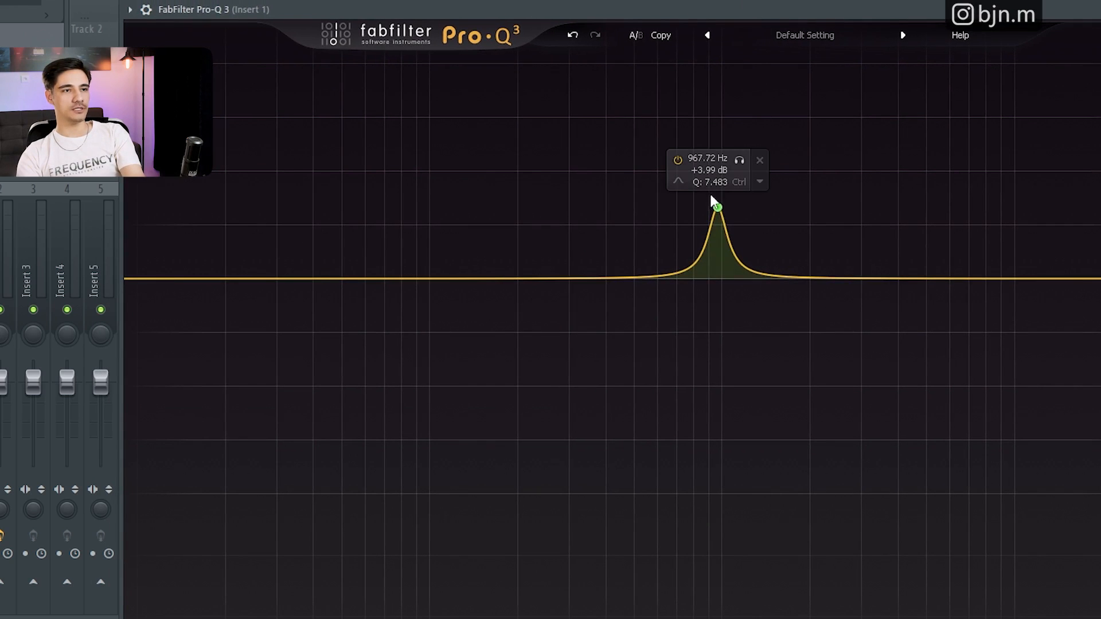
left_click_drag(719, 210, 602, 272)
left_click_drag(1088, 277, 907, 228)
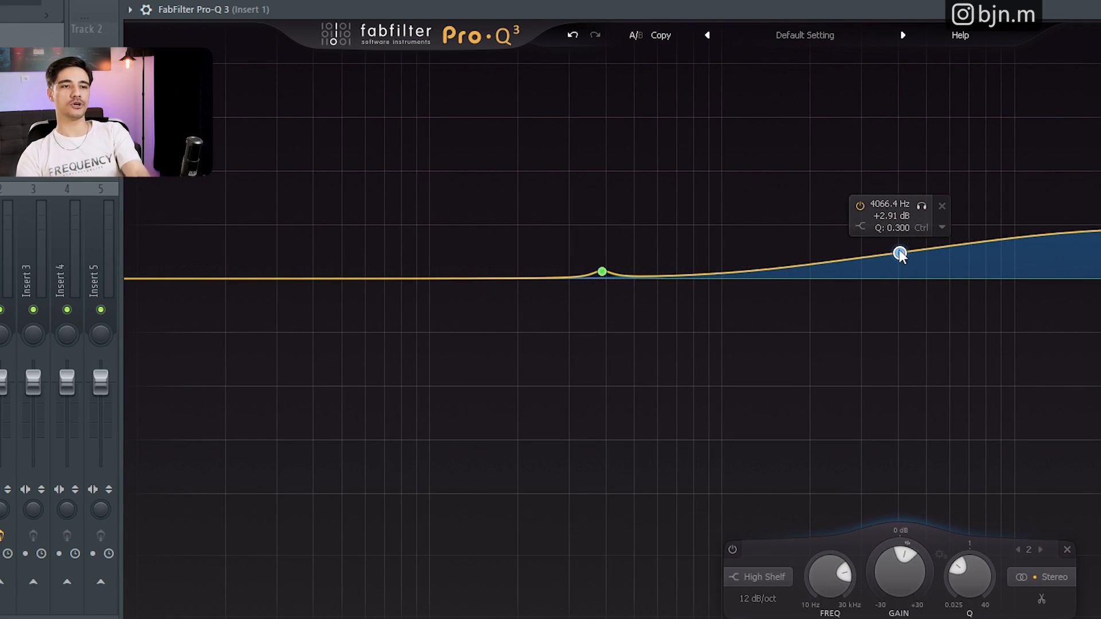
left_click_drag(899, 253, 898, 376)
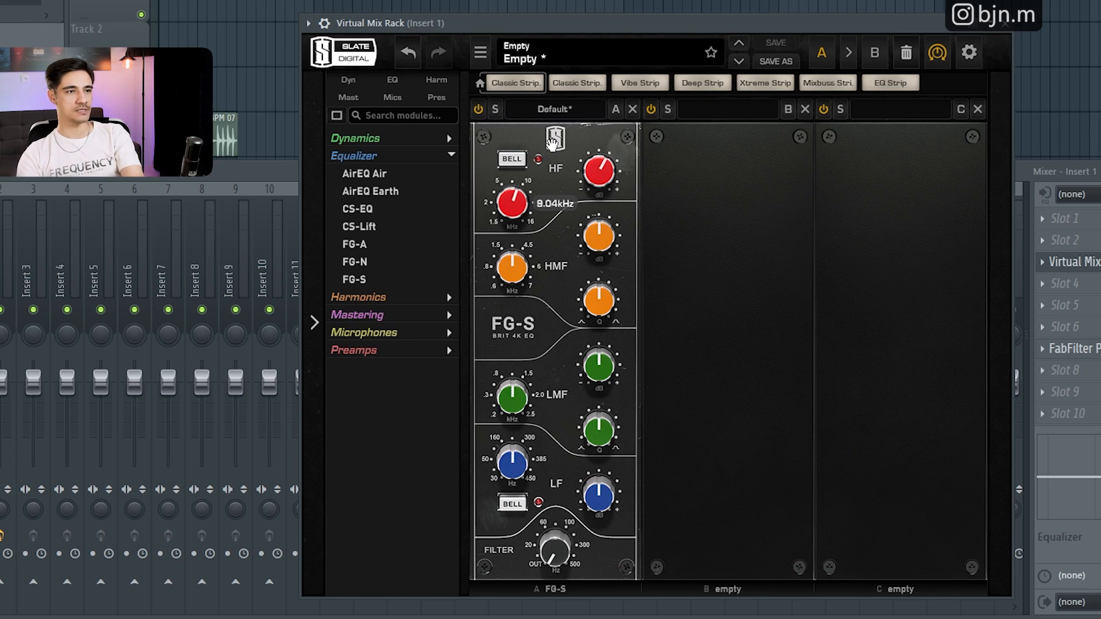
- Audition the FG-S HF band in bell mode while lowering its frequency, and return the band to shelf mode
left_click(518, 163)
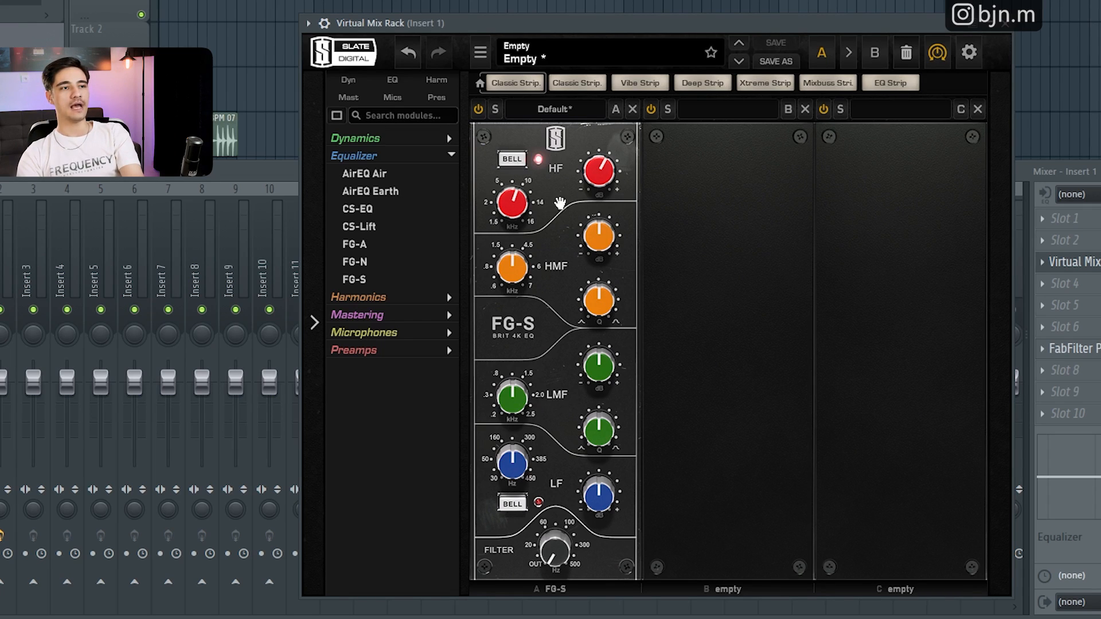
left_click_drag(514, 209, 459, 114)
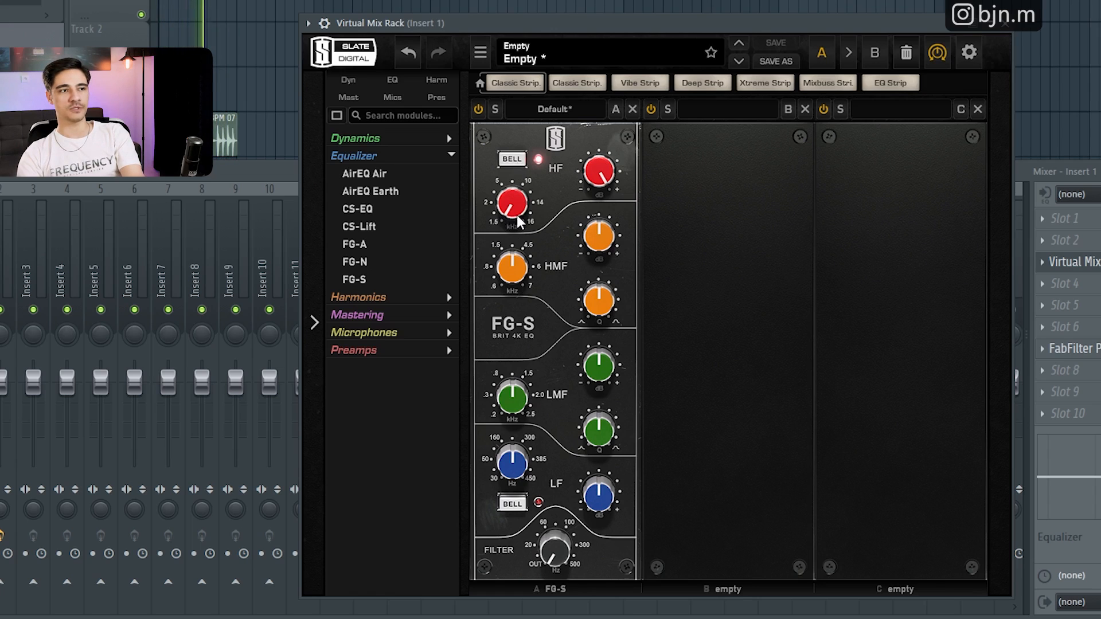
left_click(514, 163)
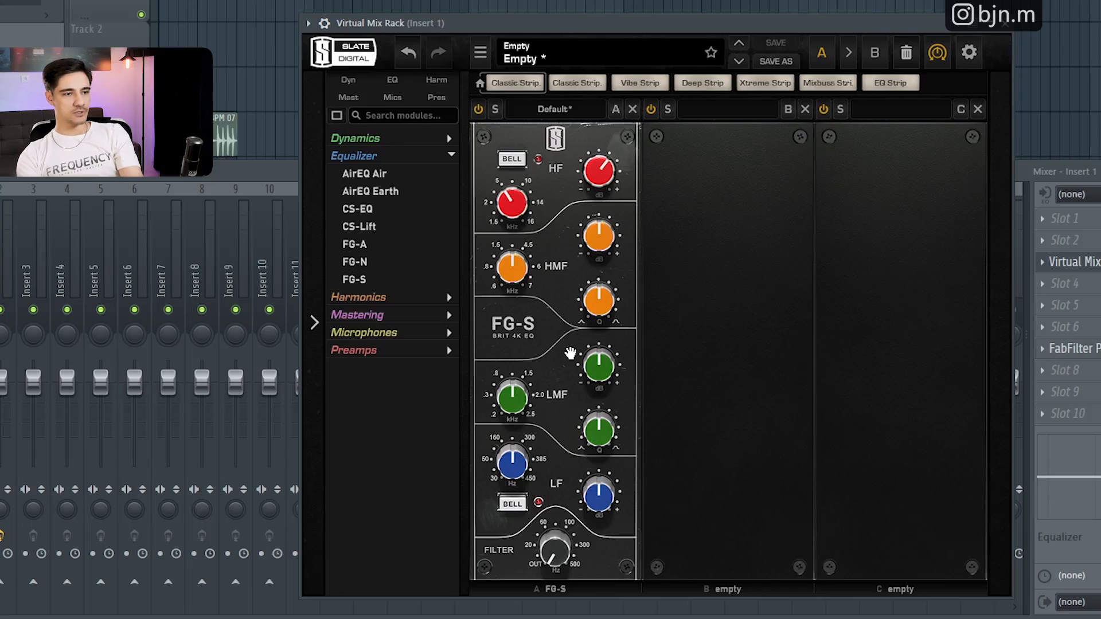
- Boost the FG-S LMF band by about 15 dB near 385 Hz with a Q of about 2.03
left_click_drag(514, 398, 504, 356)
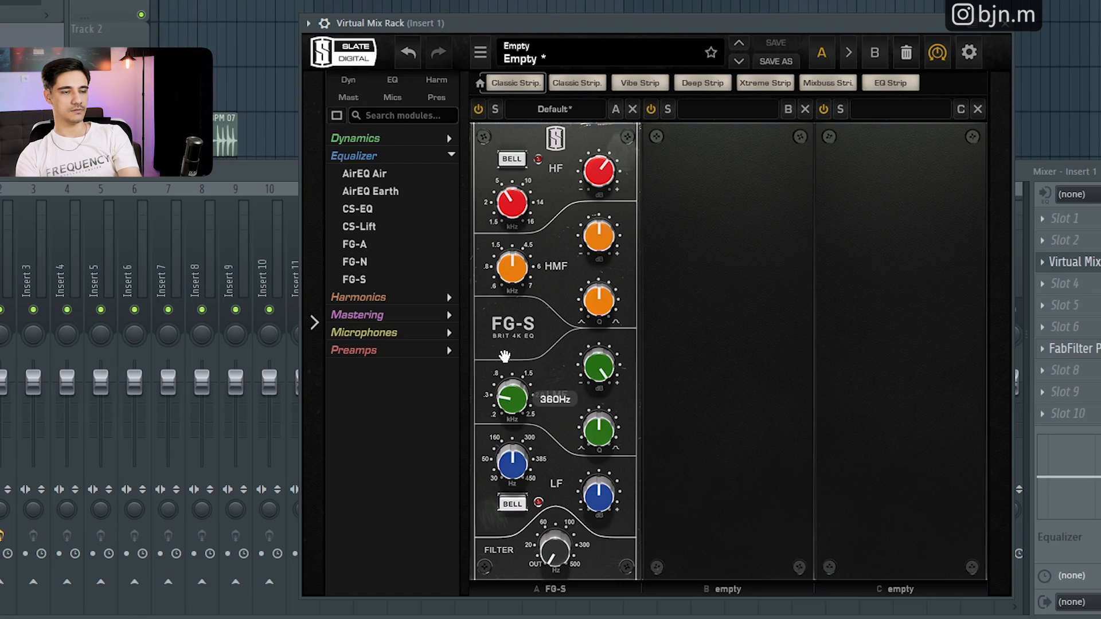
mouse_move(606, 371)
left_mouse_down()
mouse_move(594, 430)
mouse_move(602, 386)
left_mouse_up()
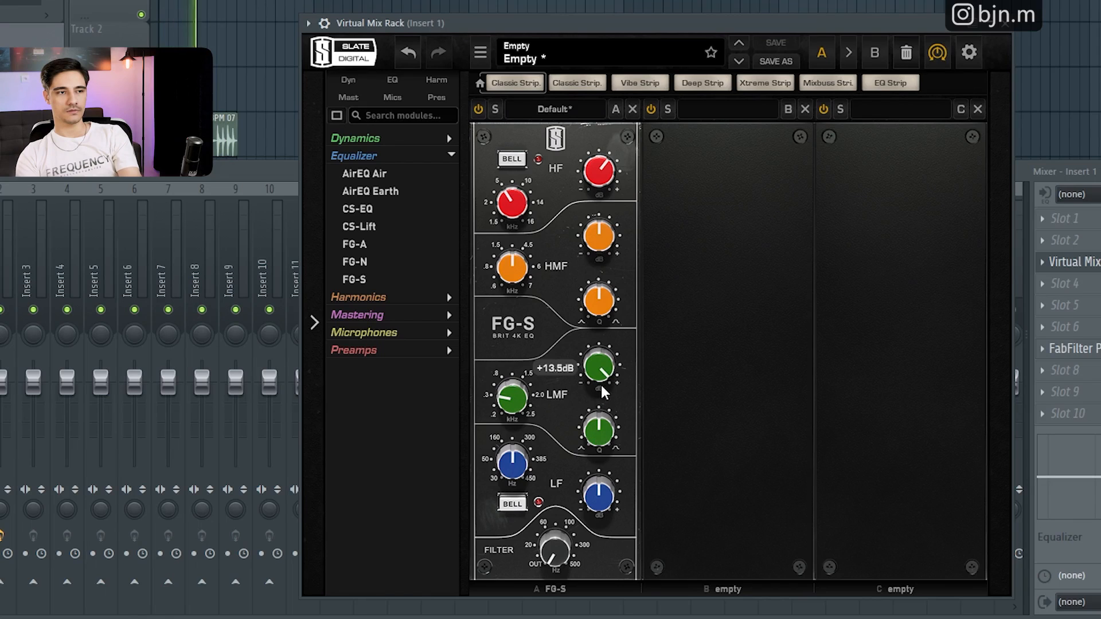
left_click_drag(602, 427, 594, 408)
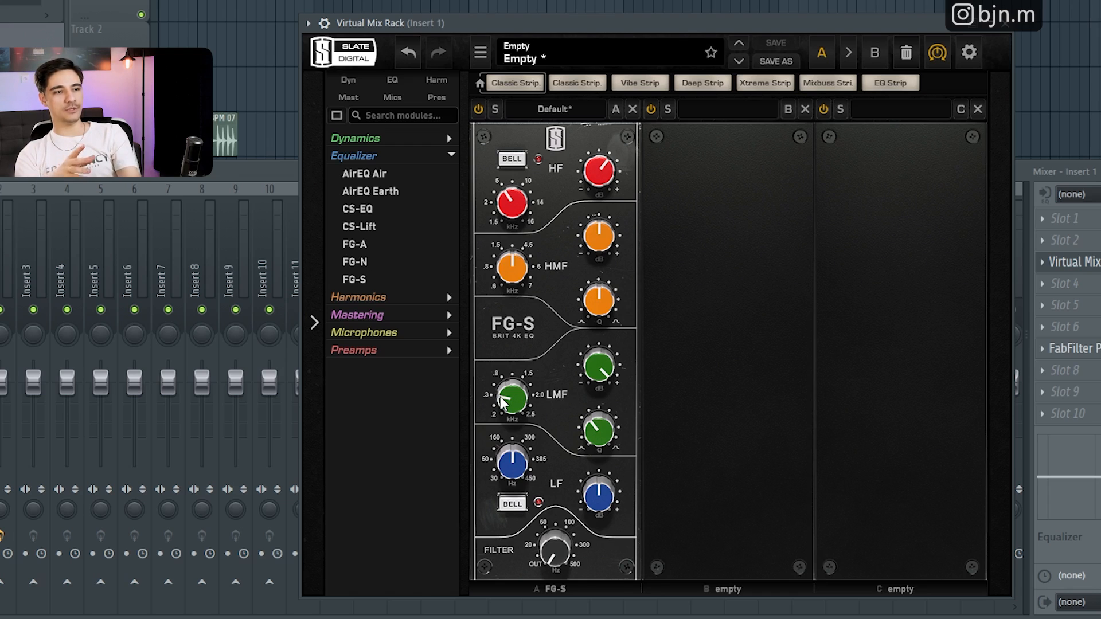
left_click_drag(498, 401, 512, 400)
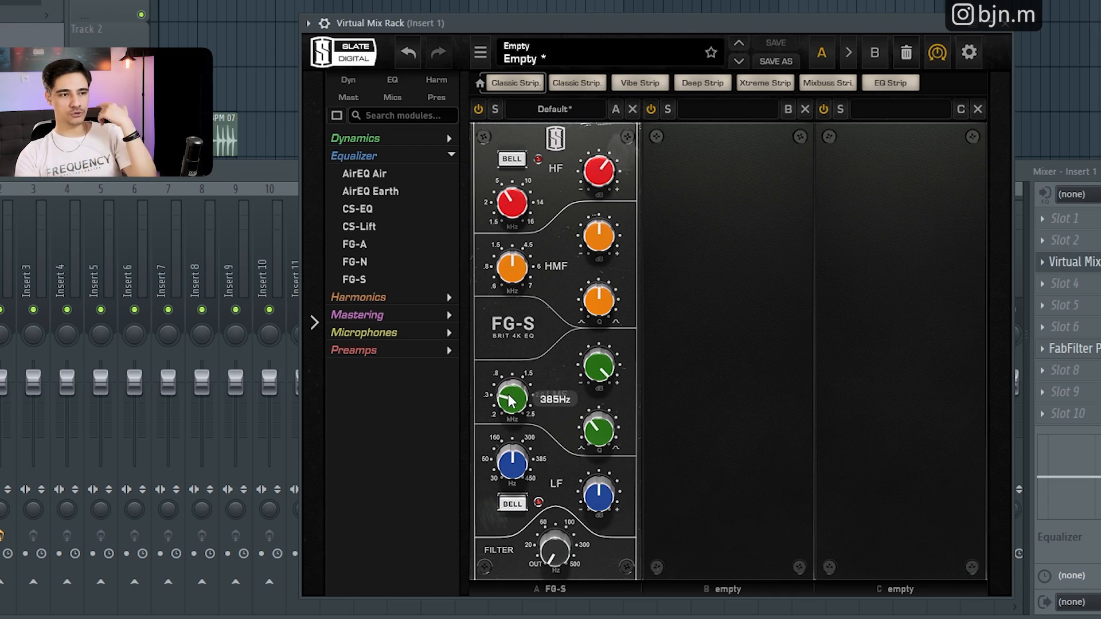
left_click_drag(609, 380, 609, 390)
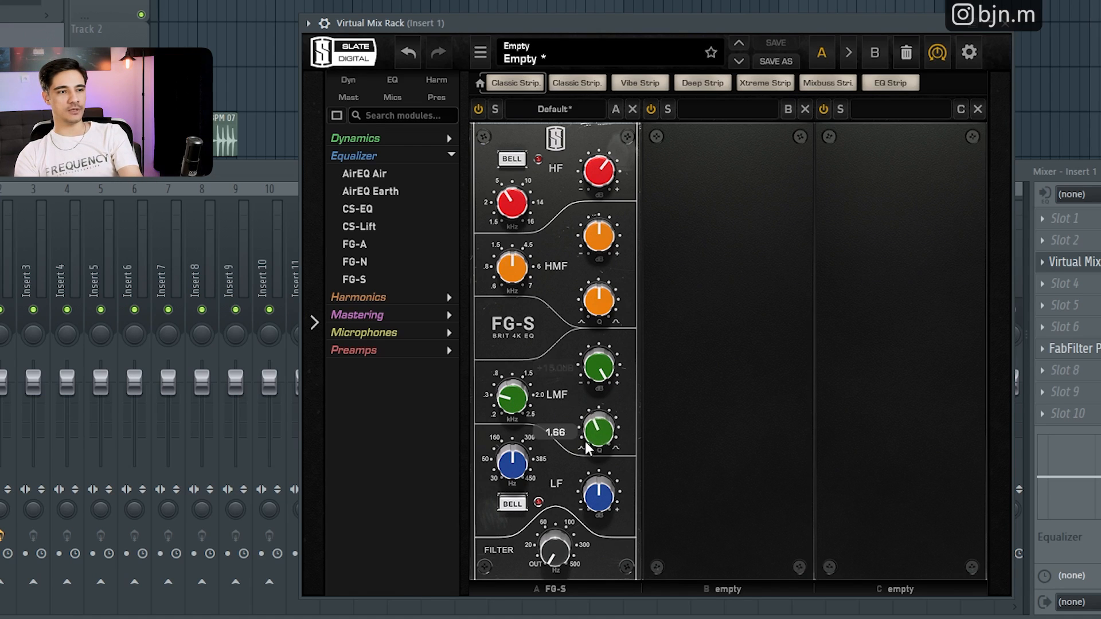
left_click_drag(603, 432, 602, 447)
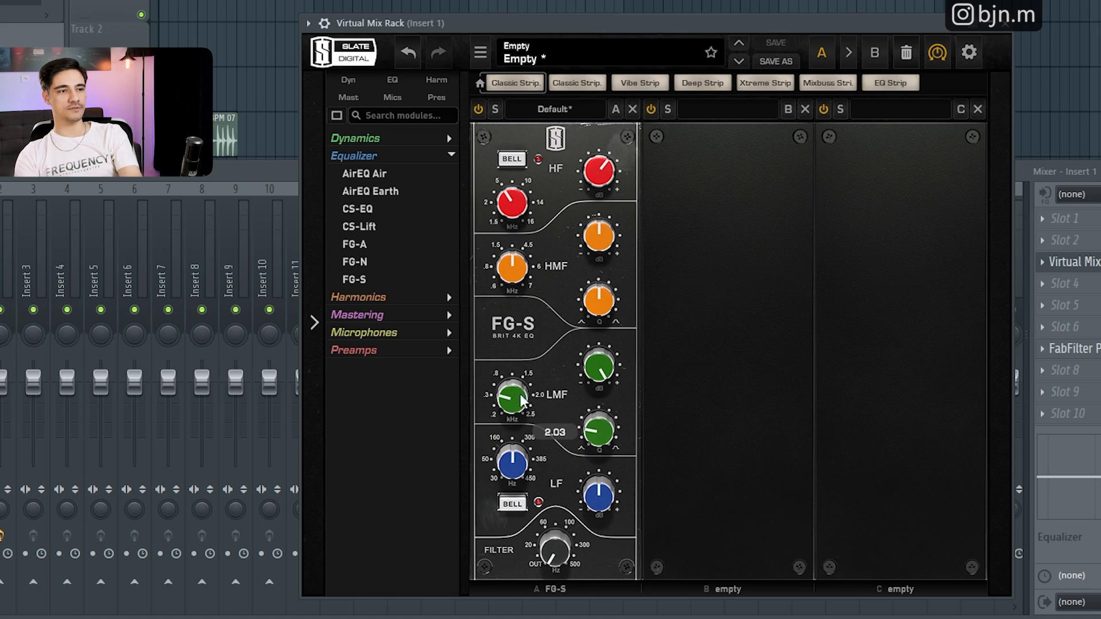
- Sweep the FG-S LMF frequency, and turn the band's gain down to a slight cut
mouse_move(514, 400)
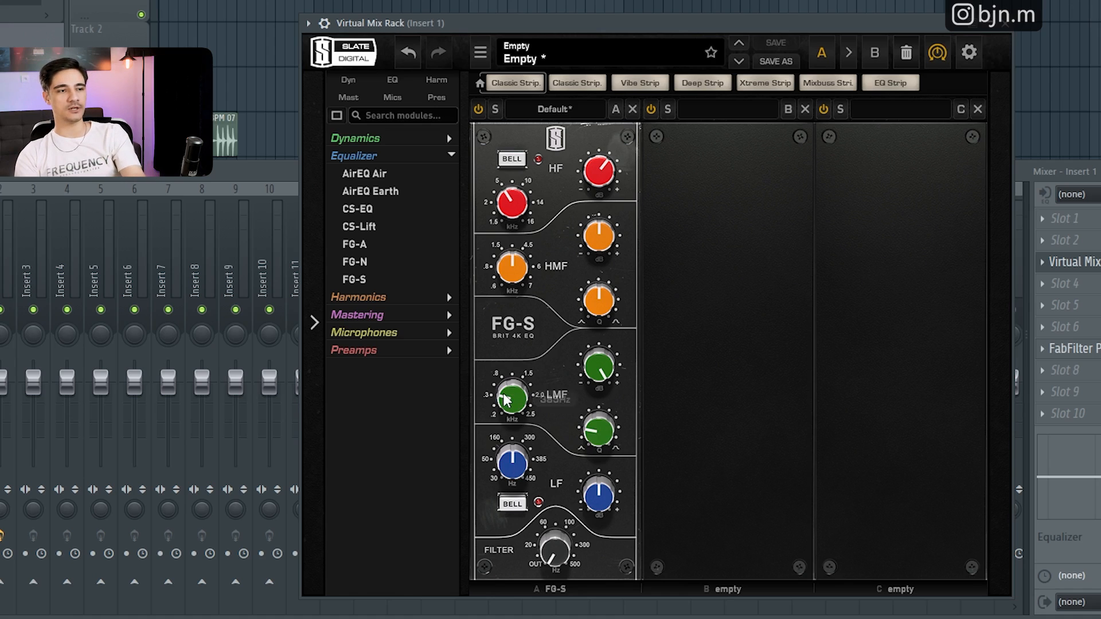
left_click_drag(513, 399, 491, 398)
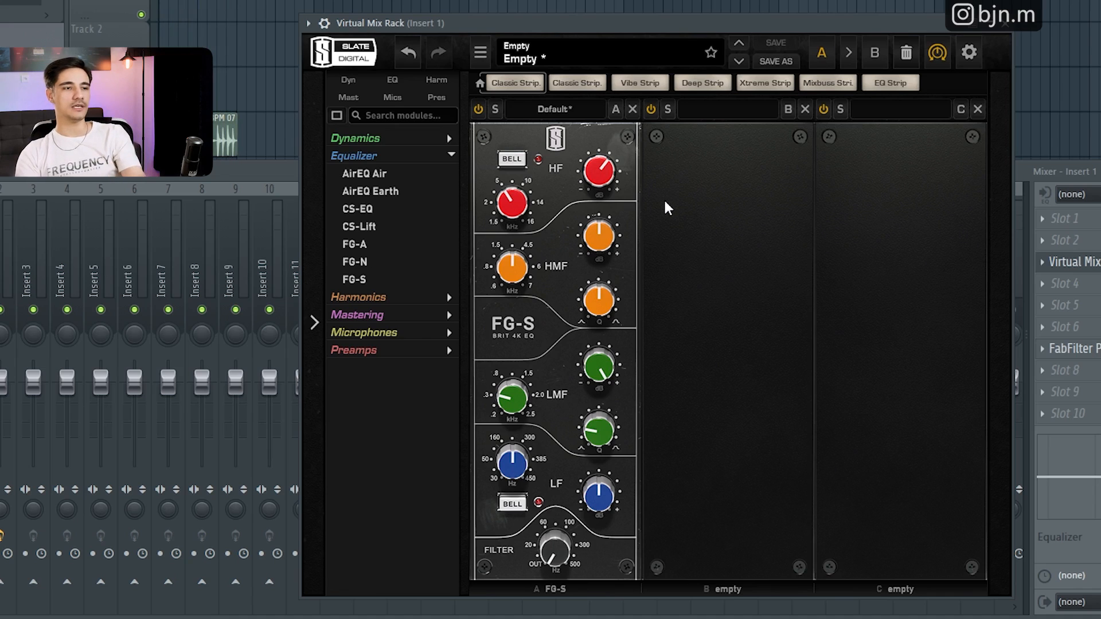
left_click_drag(602, 373, 604, 400)
left_click_drag(611, 347, 588, 321)
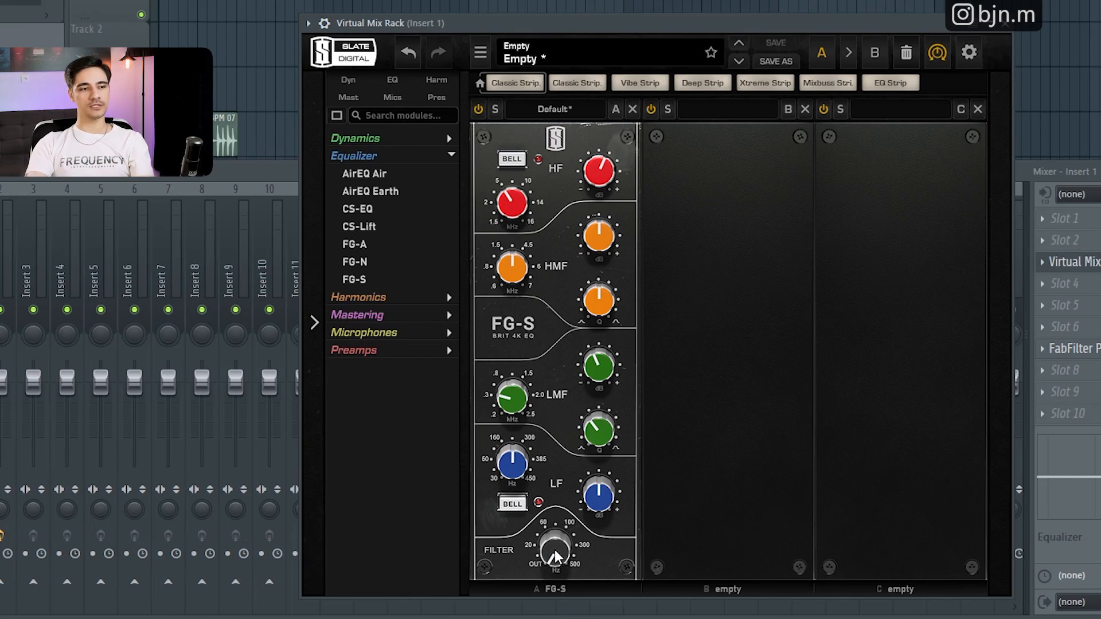
- Sweep the FG-S filter up to 500 Hz during playback and return it to OUT
left_click_drag(555, 550, 574, 516)
left_click_drag(580, 572, 555, 589)
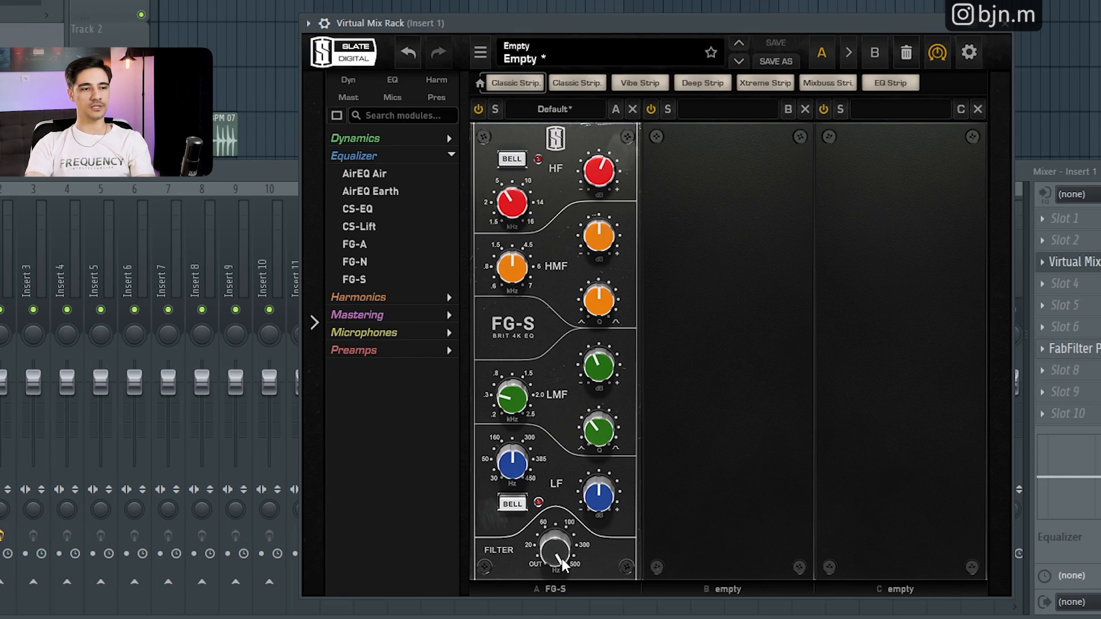
mouse_move(562, 559)
left_mouse_down()
mouse_move(561, 534)
mouse_move(548, 567)
left_mouse_up()
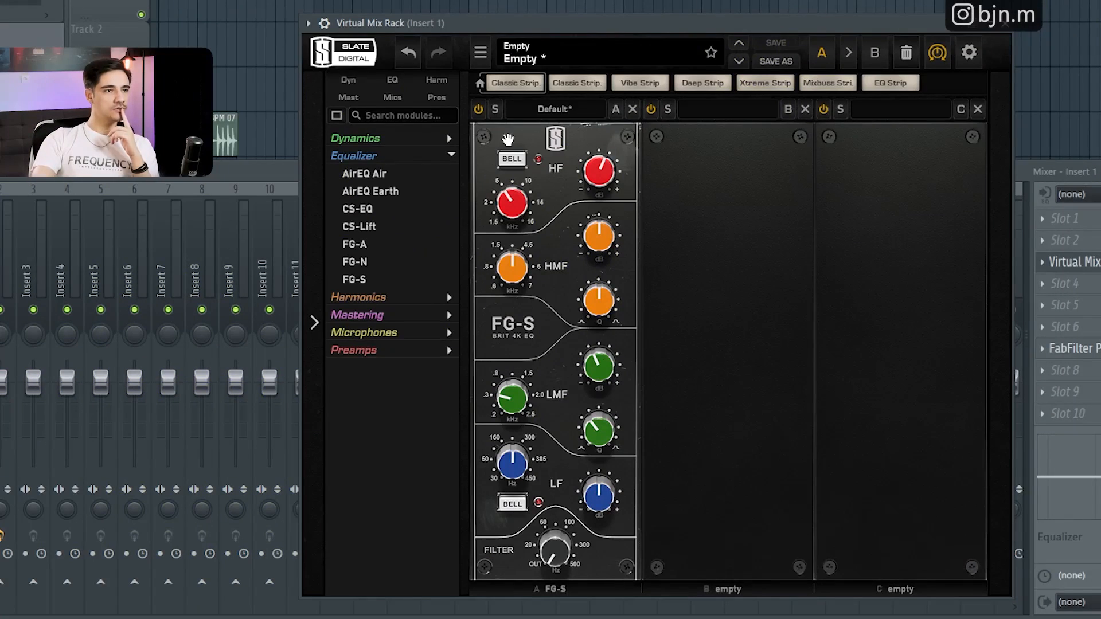
- Add the FG-401 compressor from the Dynamics modules to slot B of the rack
left_click(387, 157)
left_click(394, 136)
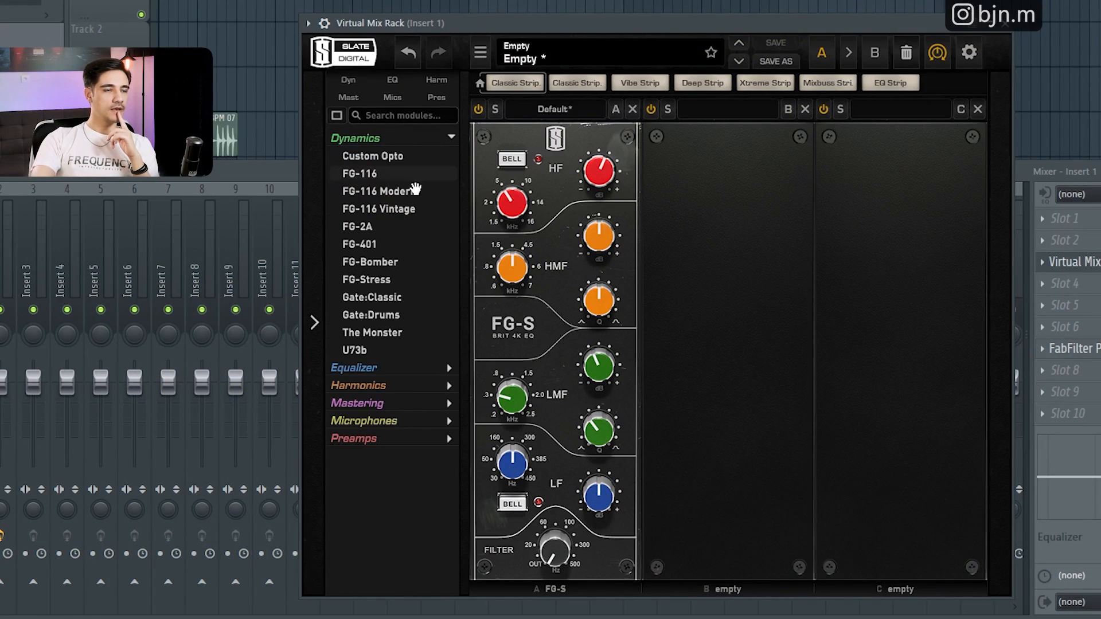
left_click(362, 245)
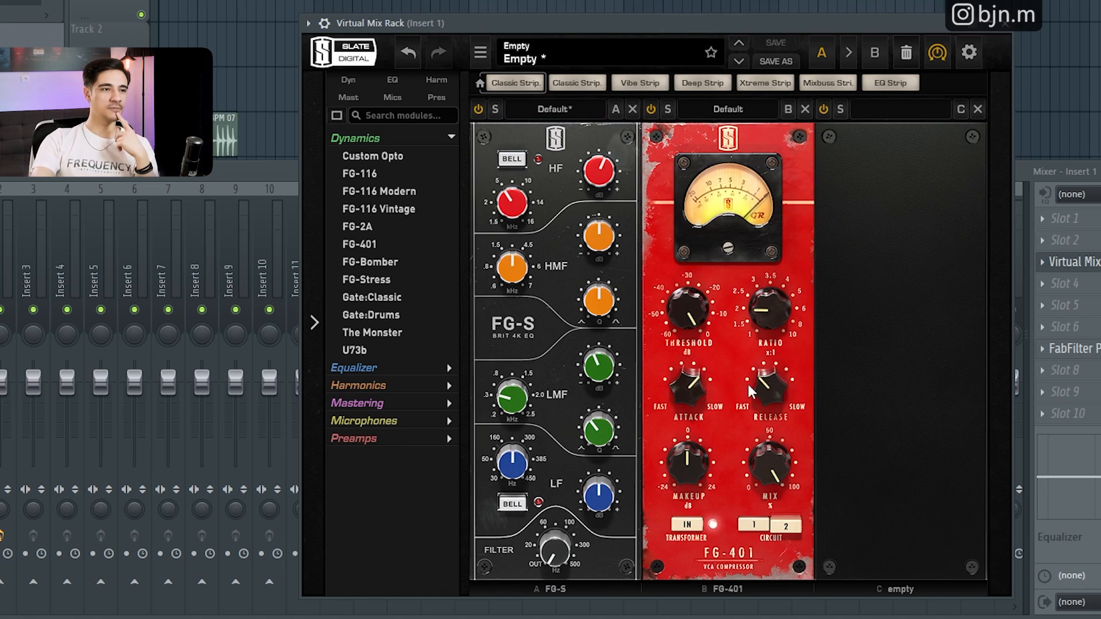
- Try the FG-Bomber and FG-2A modules after the FG-401, removing each from the rack again
left_click(389, 261)
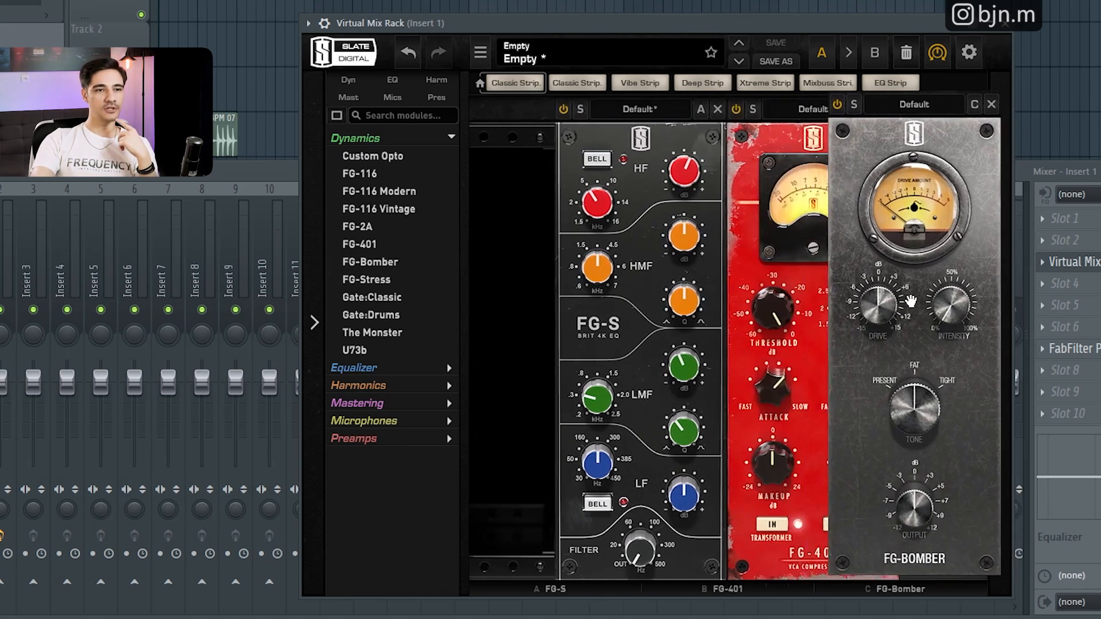
left_click_drag(911, 301, 380, 283)
left_click_drag(384, 224, 880, 289)
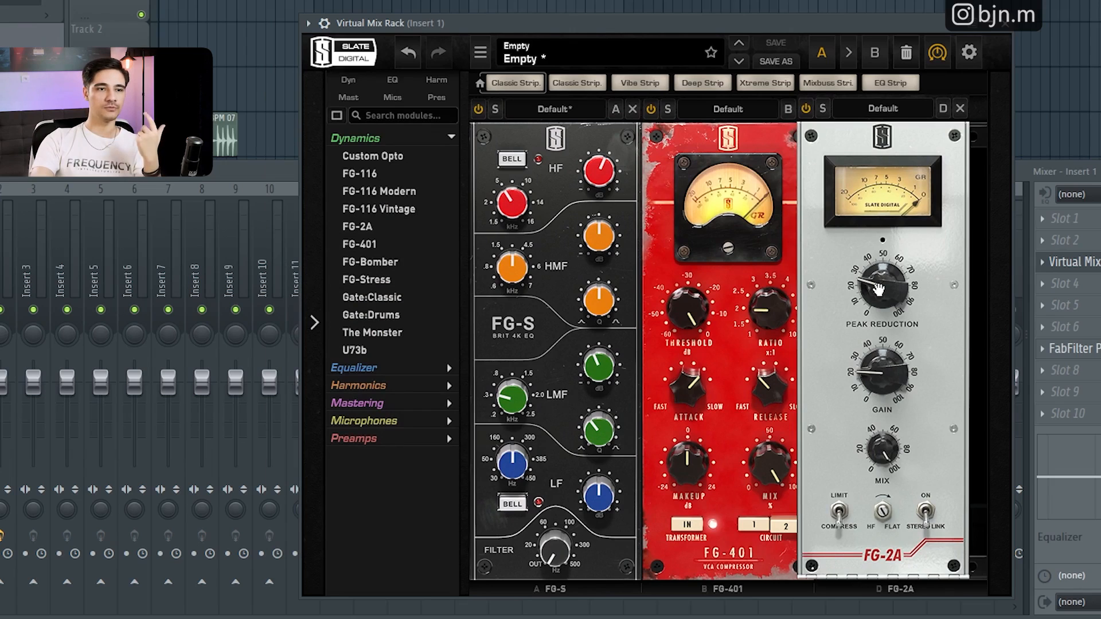
left_click_drag(879, 288, 425, 300)
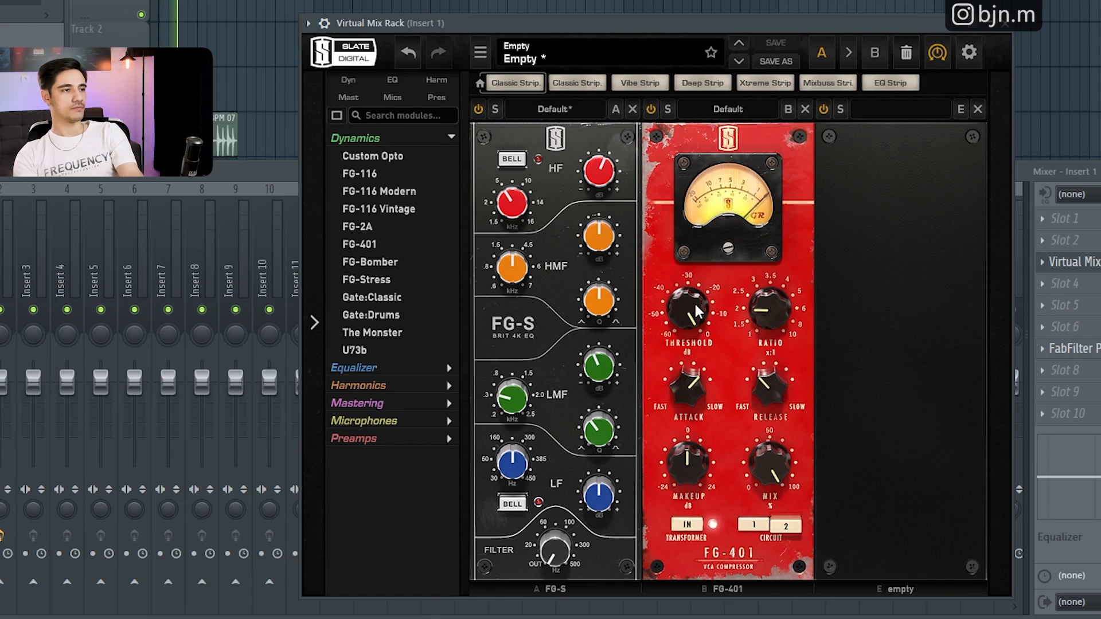
- Lower the FG-401 threshold to about -14 dB during playback, and slightly raise its ratio and makeup gain
left_click_drag(688, 310, 700, 341)
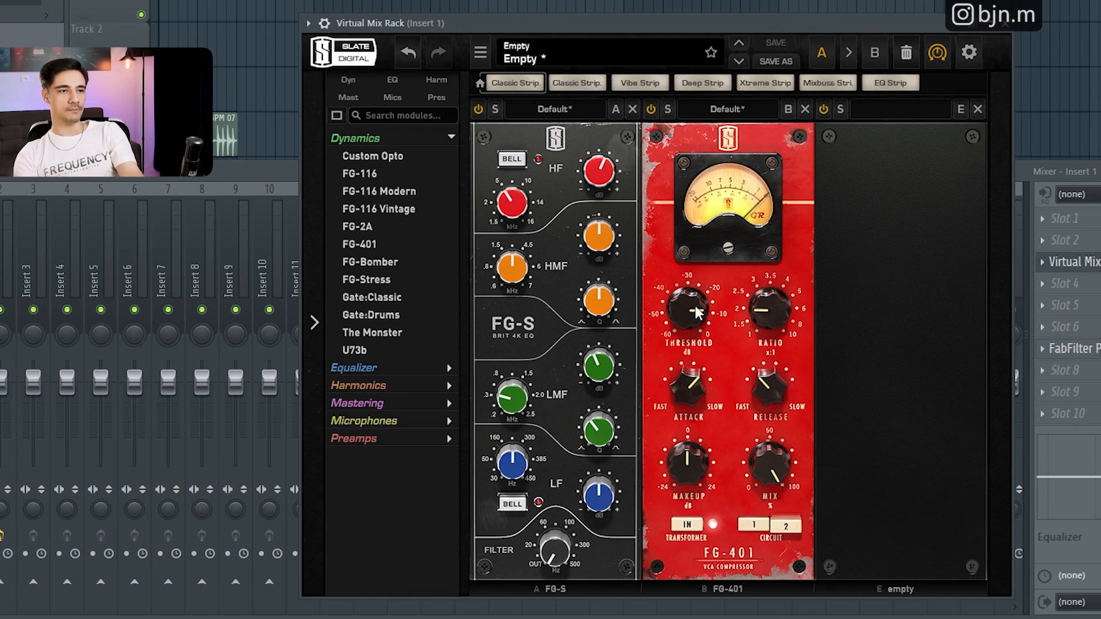
key("space")
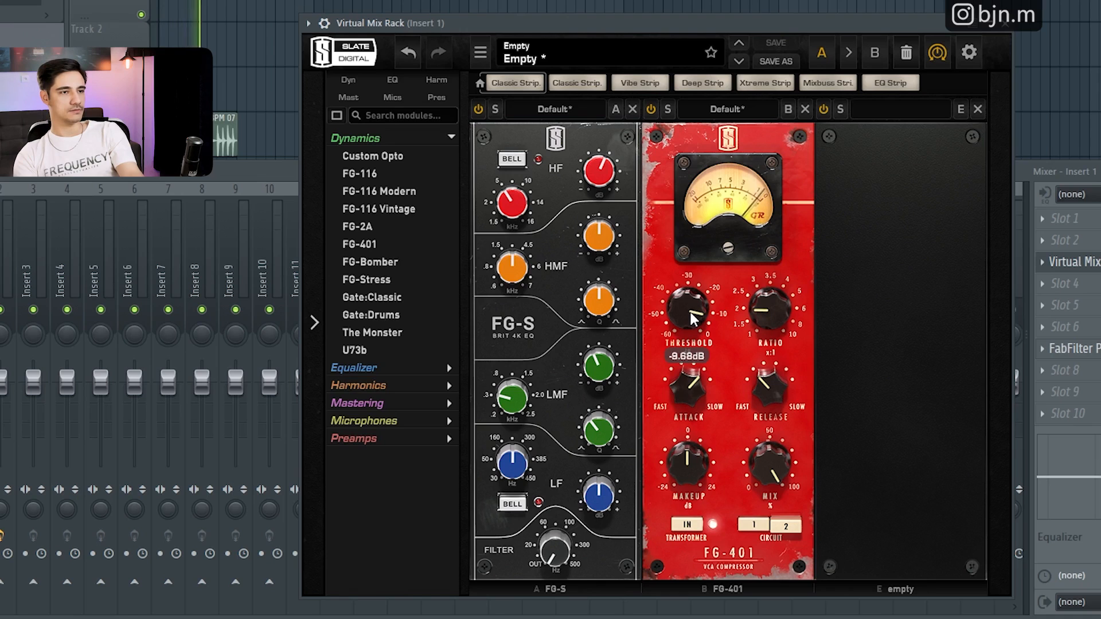
left_click_drag(693, 317, 716, 360)
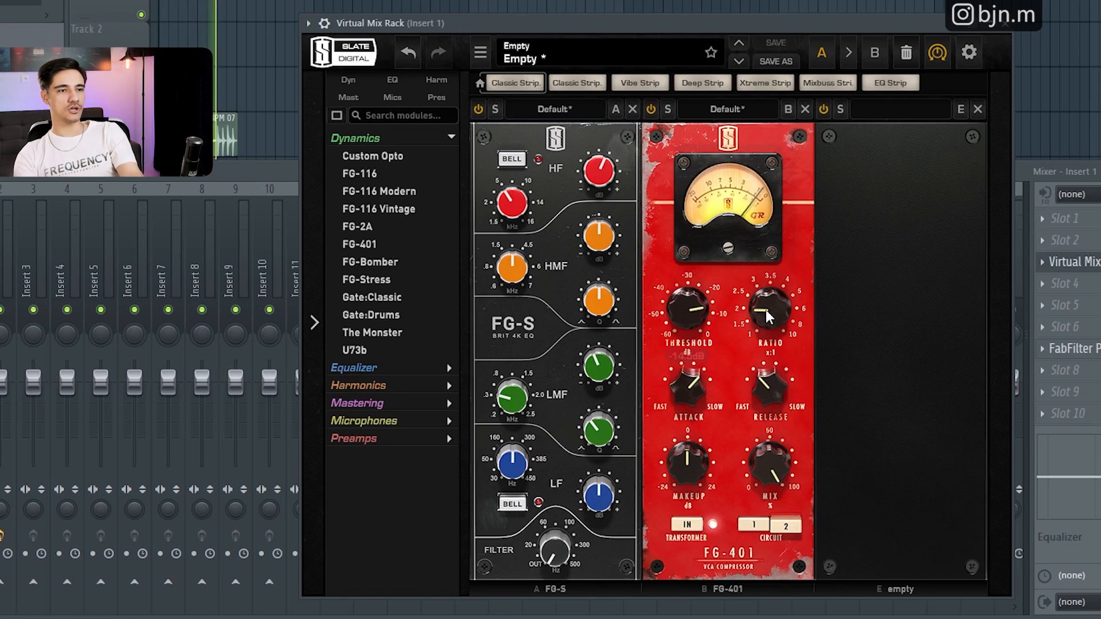
left_click_drag(767, 320, 764, 315)
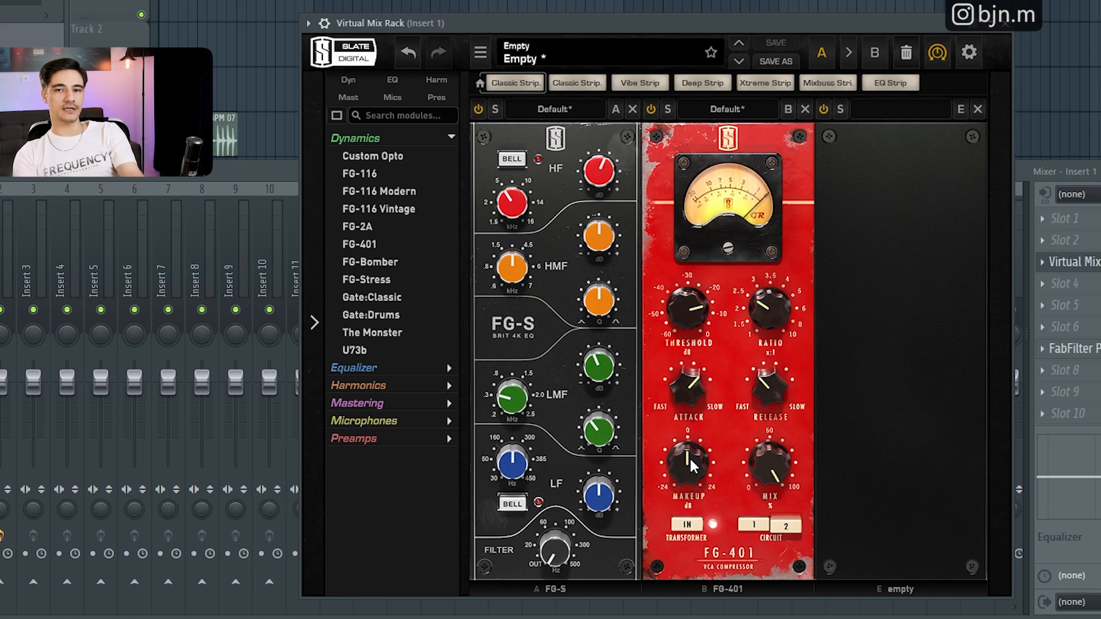
left_click_drag(686, 460, 692, 452)
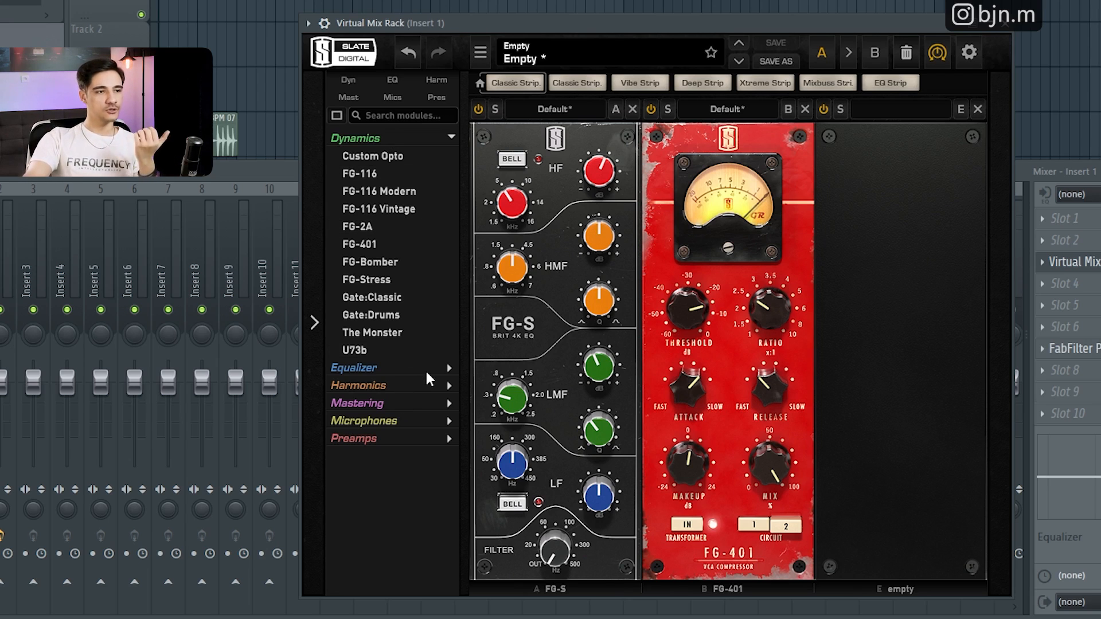
- Add the Hollywood, London and New York modules from the Harmonics category after the FG-401
left_click(374, 138)
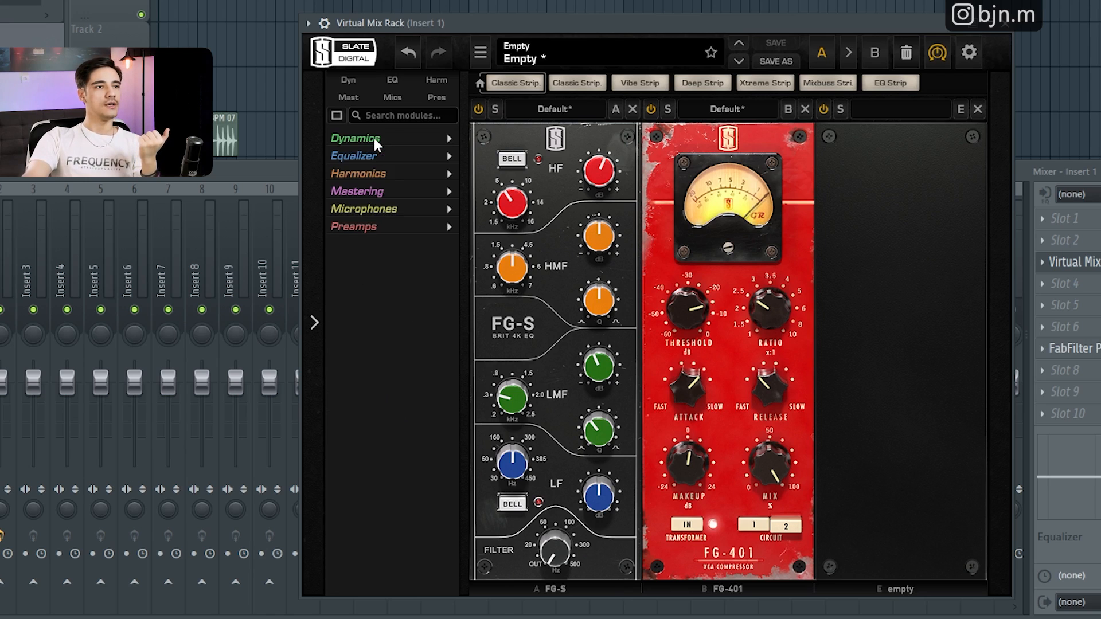
left_click(384, 174)
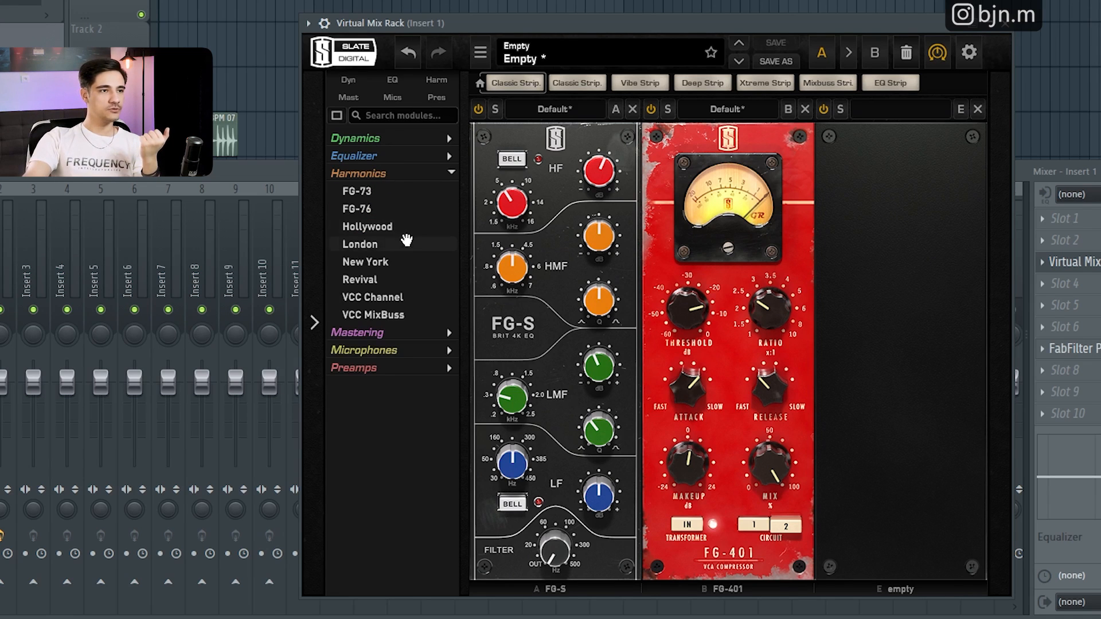
left_click(379, 227)
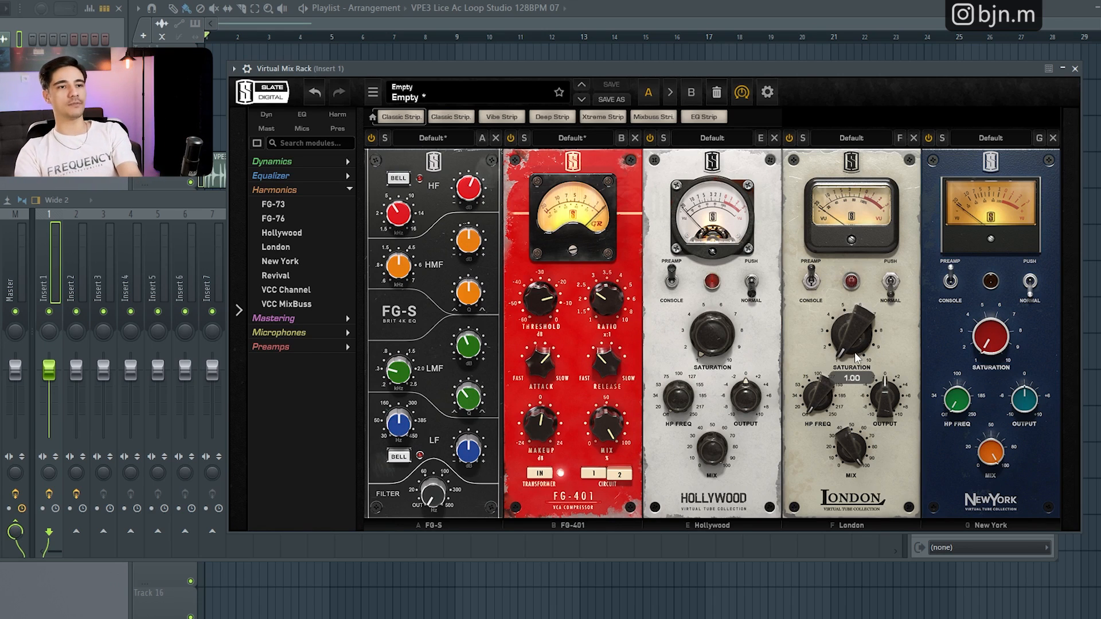
- Audition the Hollywood, London and New York modules in turn during playback, raising their saturation, with Hollywood's at about 9.65
key("space")
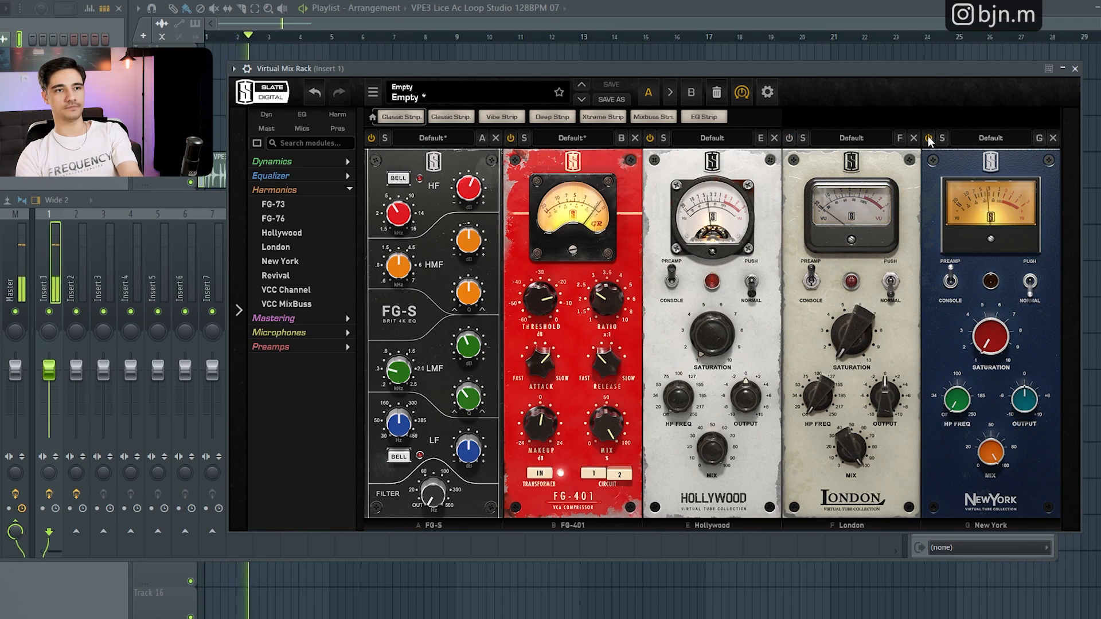
left_click_drag(712, 335, 712, 252)
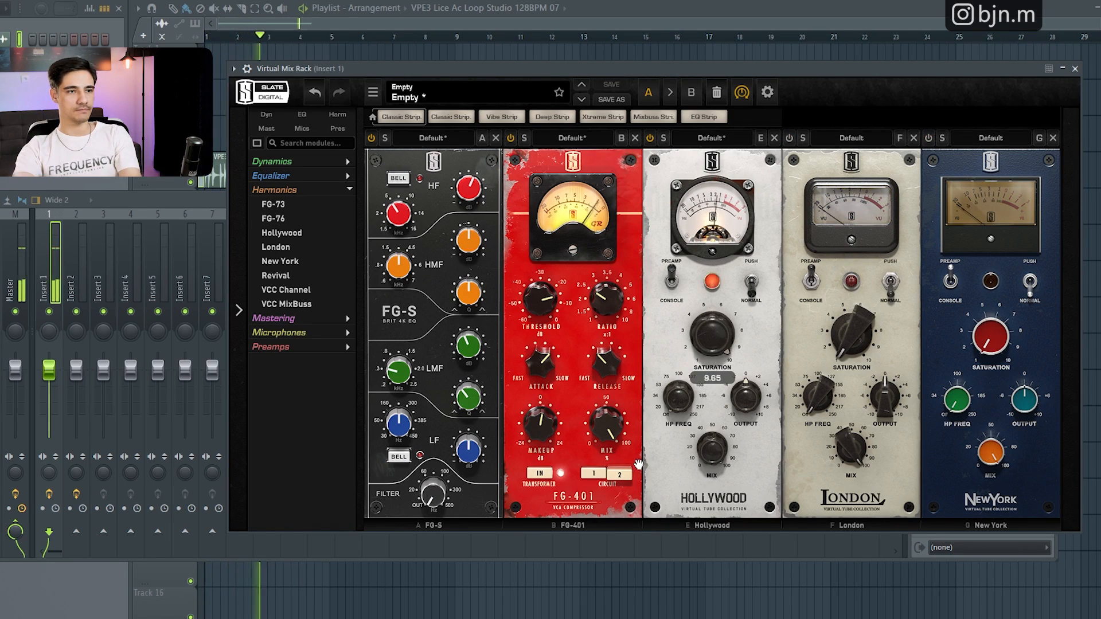
left_click_drag(639, 465, 757, 369)
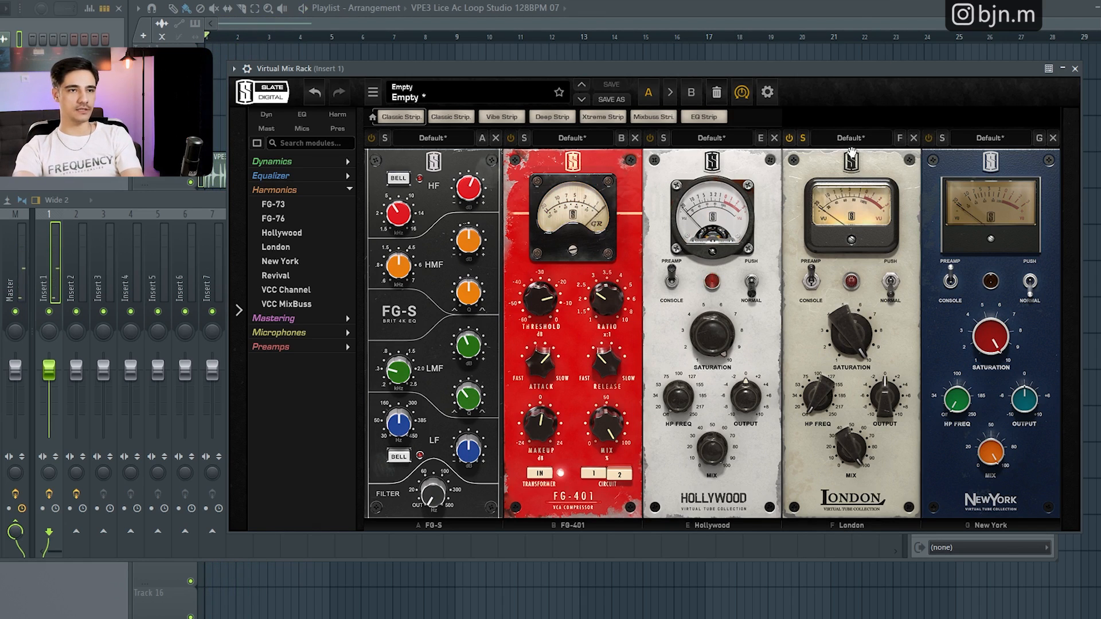
- Remove the Hollywood and New York modules from the rack, keeping London after the FG-401
mouse_move(851, 153)
left_mouse_down()
mouse_move(849, 167)
mouse_move(735, 151)
mouse_move(440, 155)
mouse_move(863, 167)
left_mouse_up()
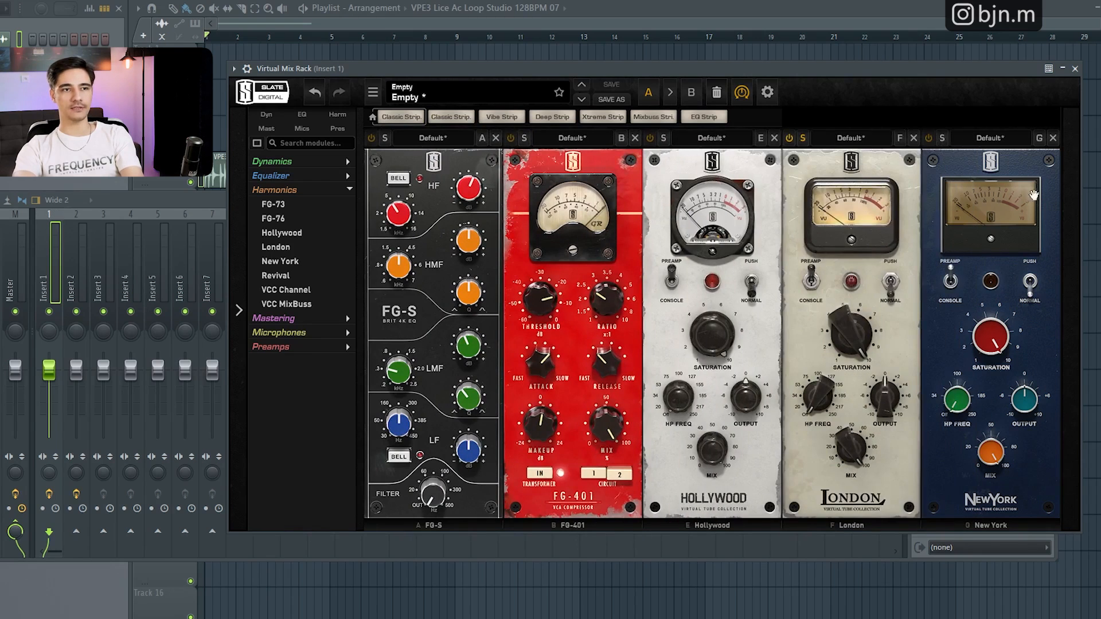
left_click(774, 139)
left_click(914, 138)
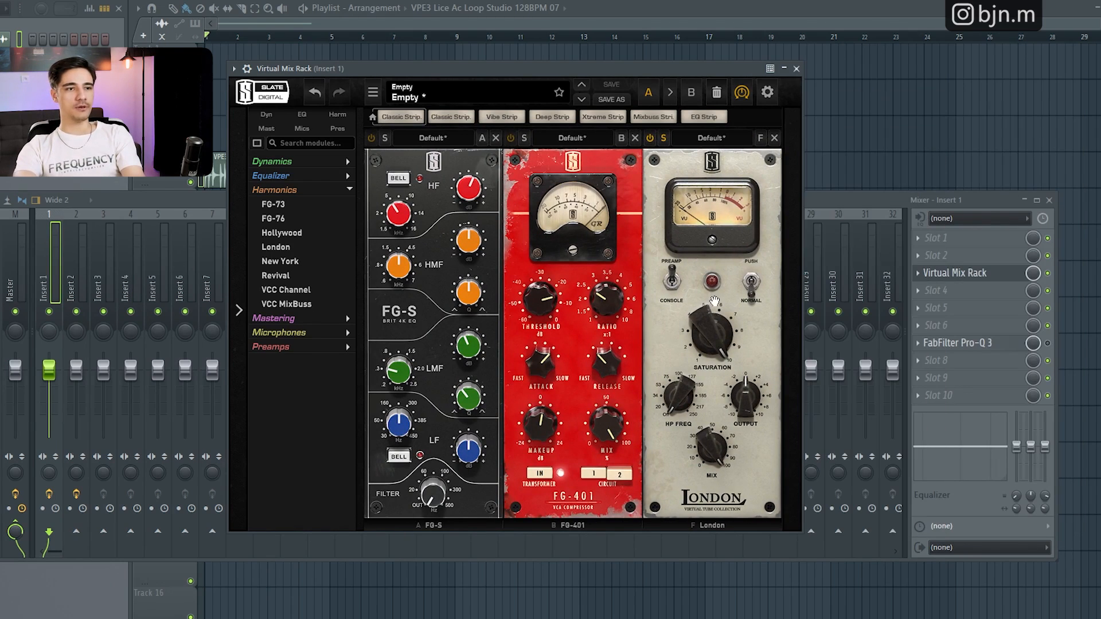
- Readjust the London module's saturation to a medium amount and compare the loop with London bypassed and active
left_click_drag(716, 421, 683, 285)
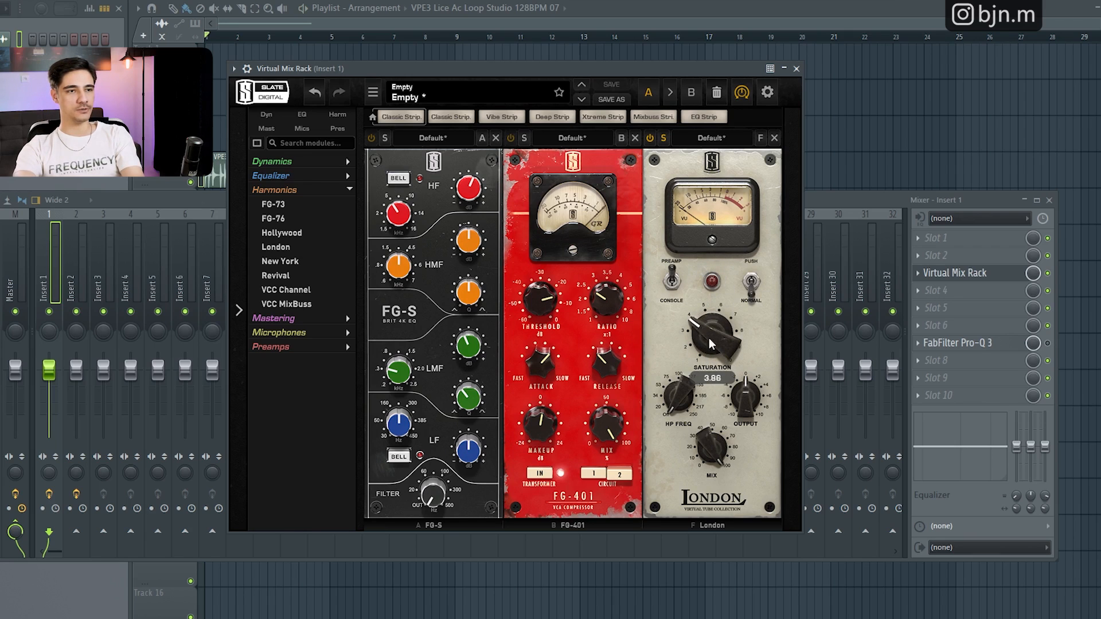
key("space")
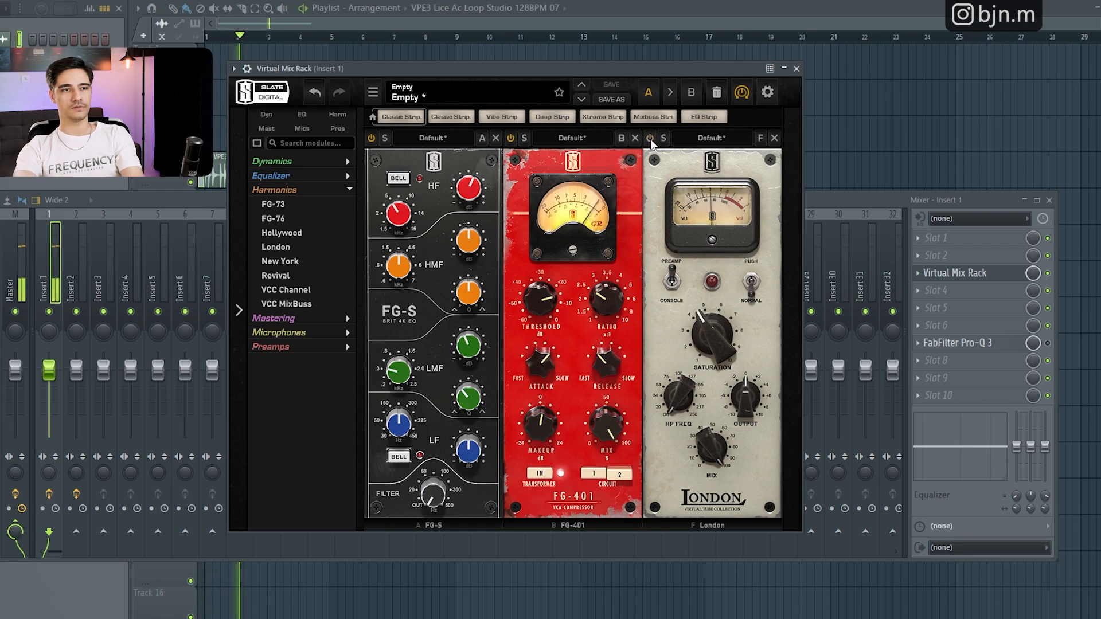
left_click(650, 138)
left_click(650, 138)
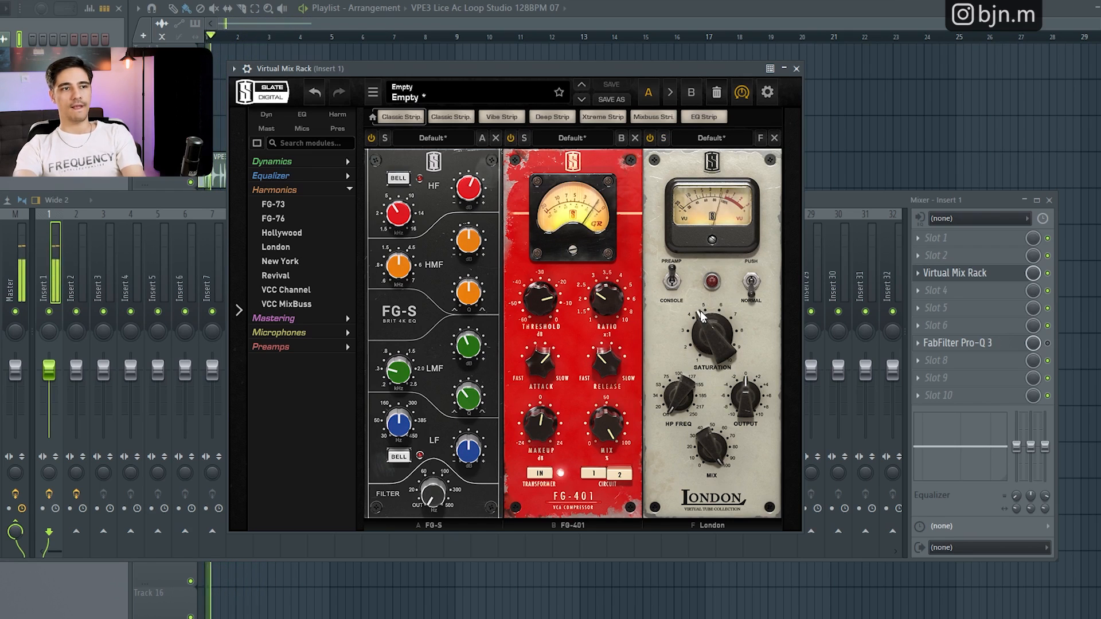
key("space")
- Add the AirEQ Air equalizer after London and raise its Air gain to about 2.23 dB during playback
left_click(271, 175)
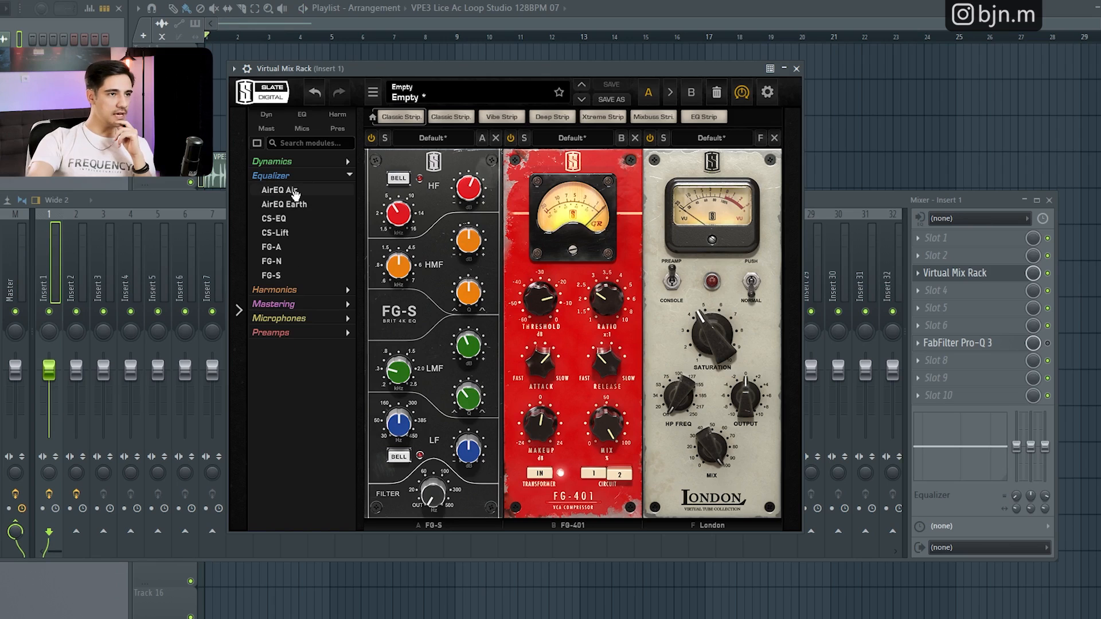
left_click_drag(293, 190, 792, 253)
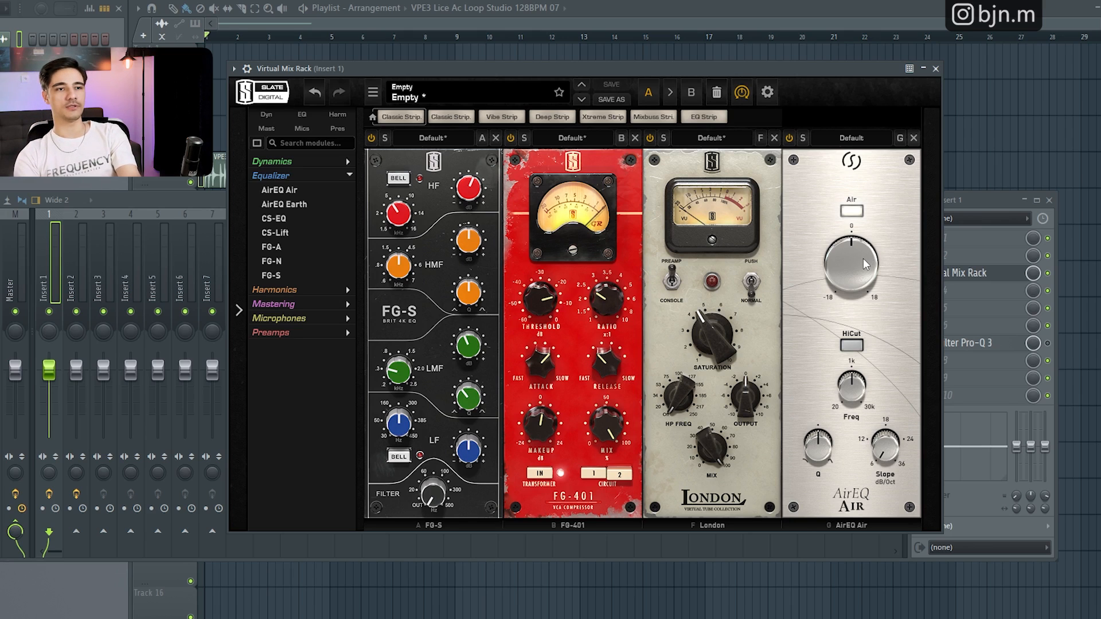
key("space")
left_click_drag(862, 260, 873, 232)
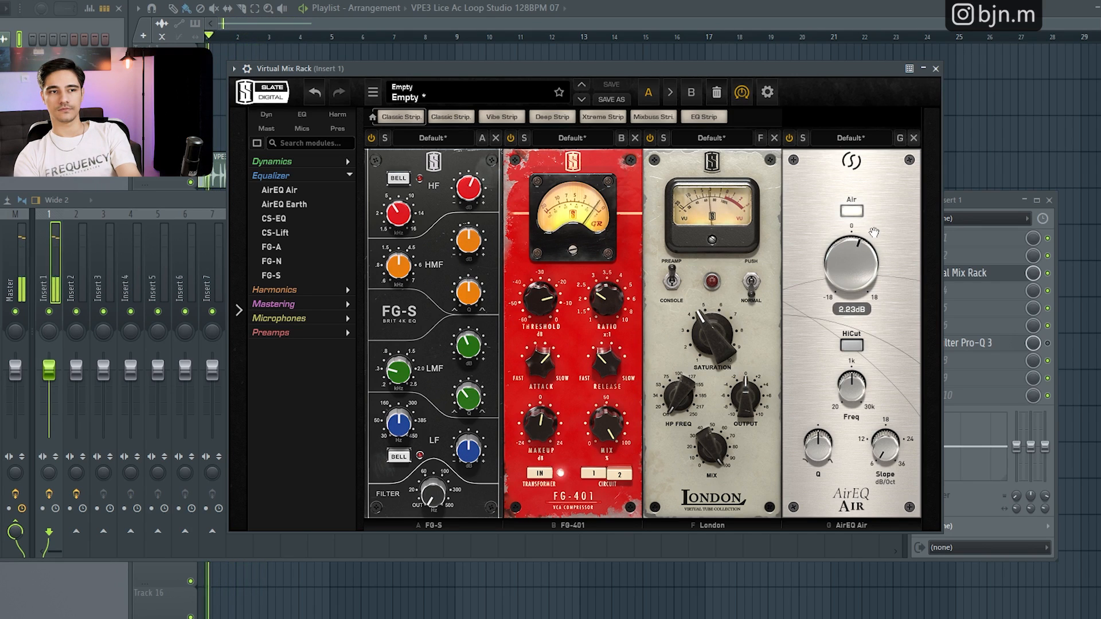
key("space")
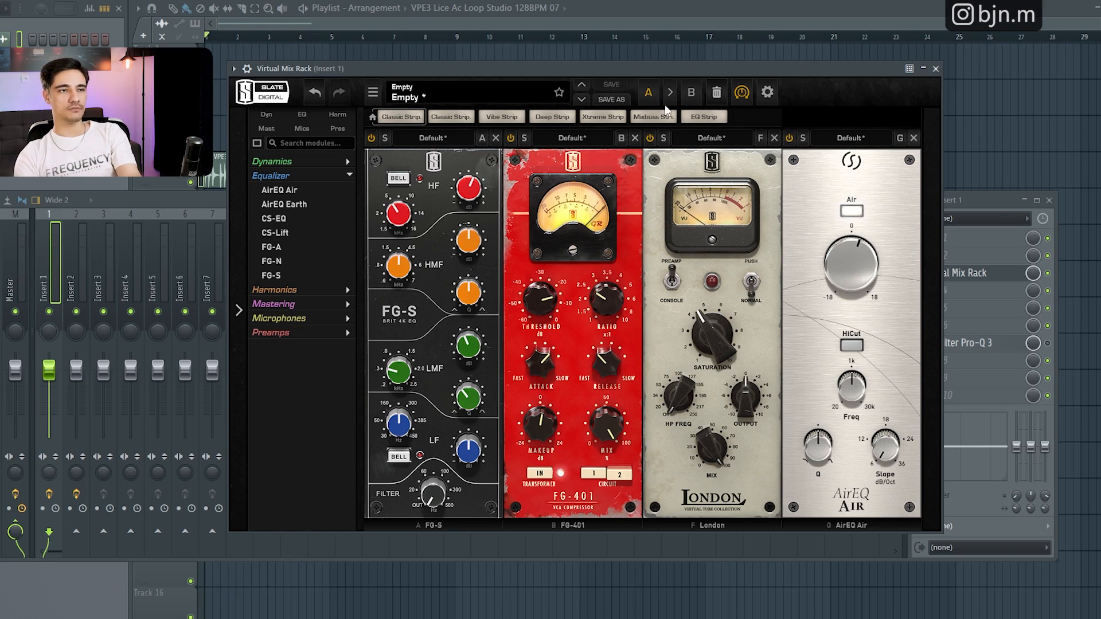
- Clear all modules from snapshot B and return to snapshot A
left_click(690, 94)
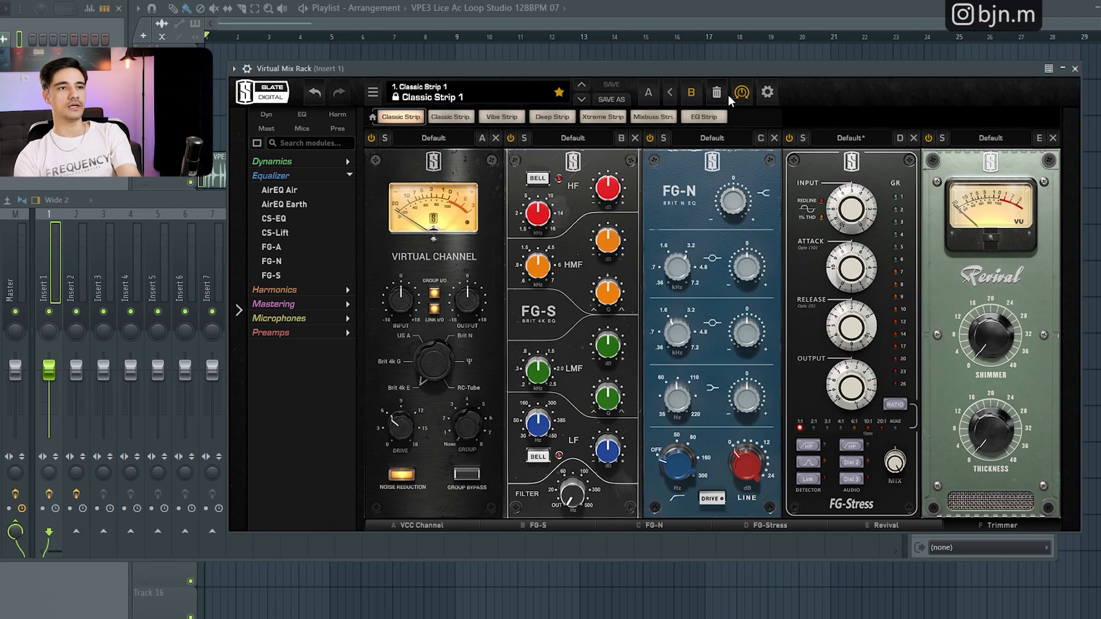
left_click(718, 93)
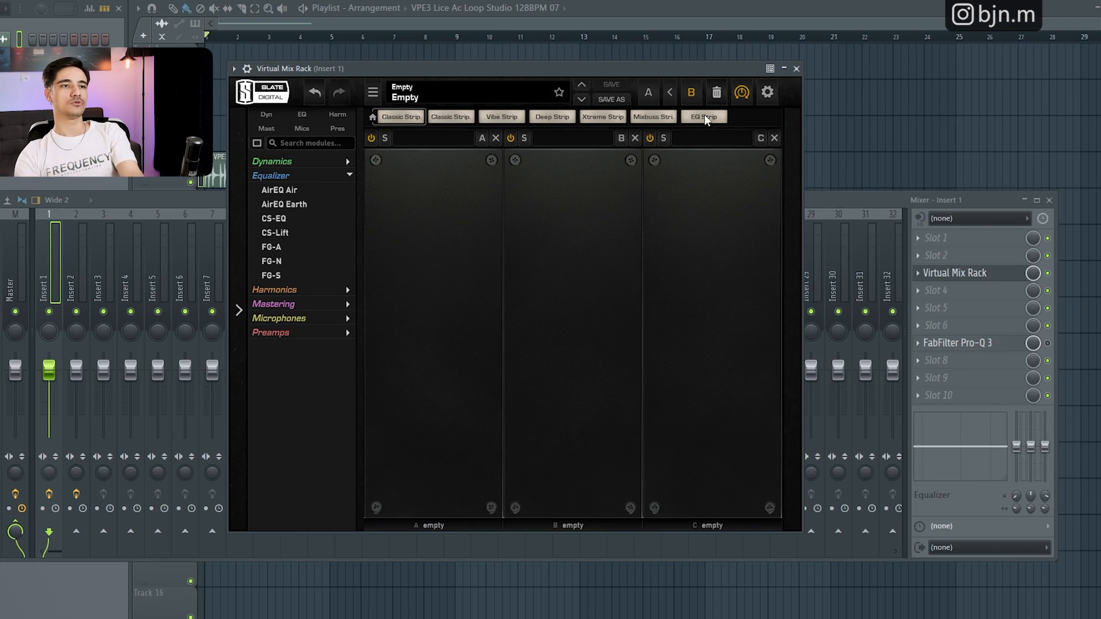
left_click(651, 93)
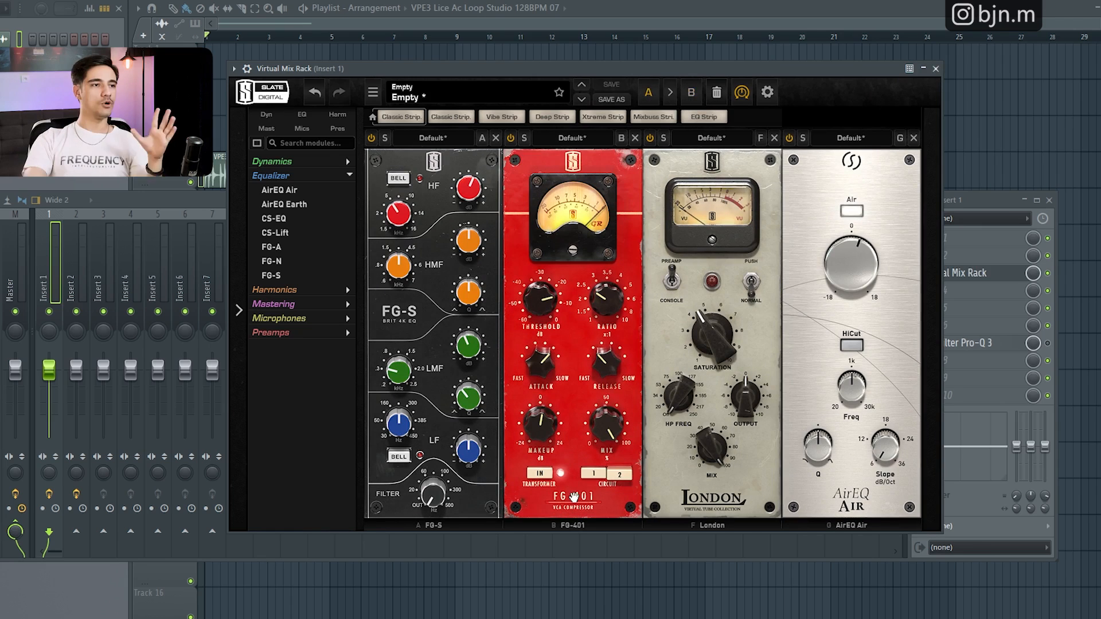
- Add a second FG-S equalizer after AirEQ Air and lower its HMF frequency to about 600 Hz
left_click_drag(287, 275, 1006, 325)
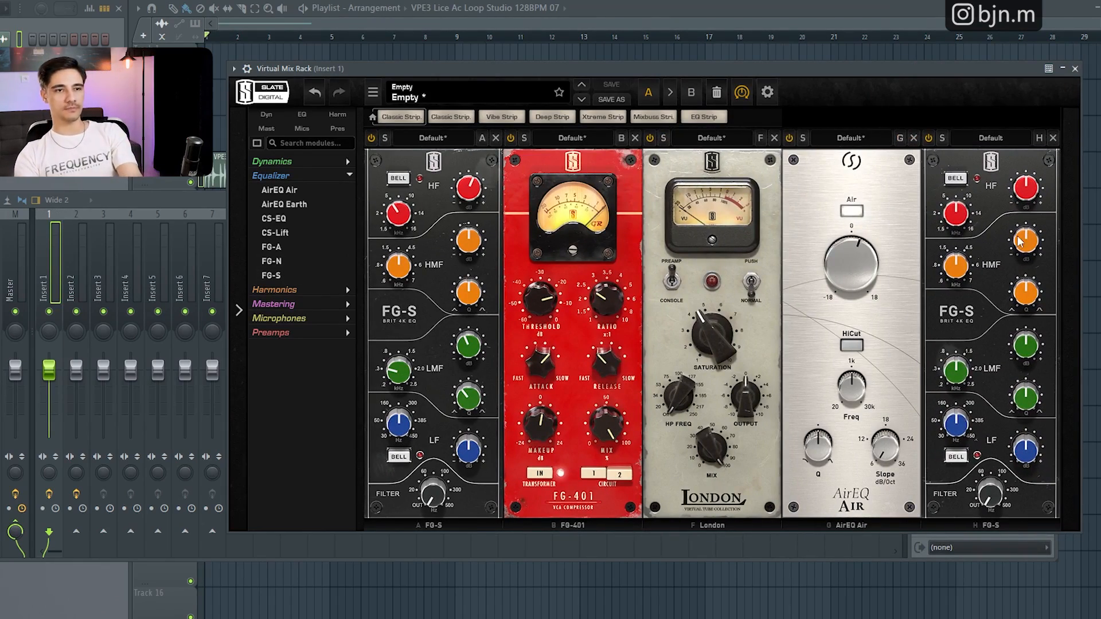
mouse_move(967, 272)
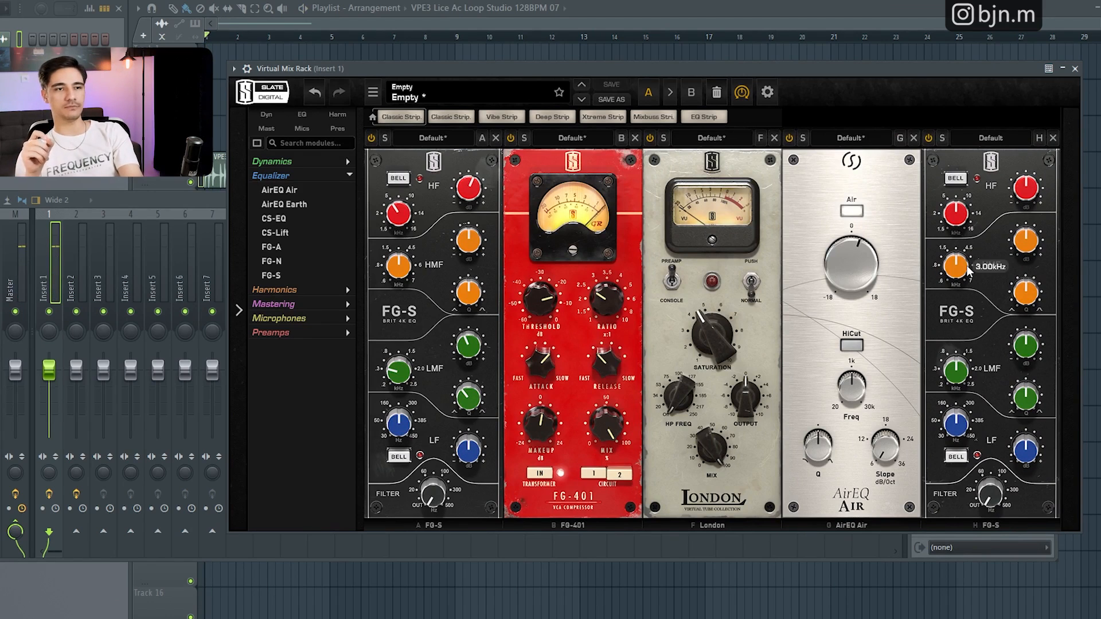
scroll(967, 269, "down", 6)
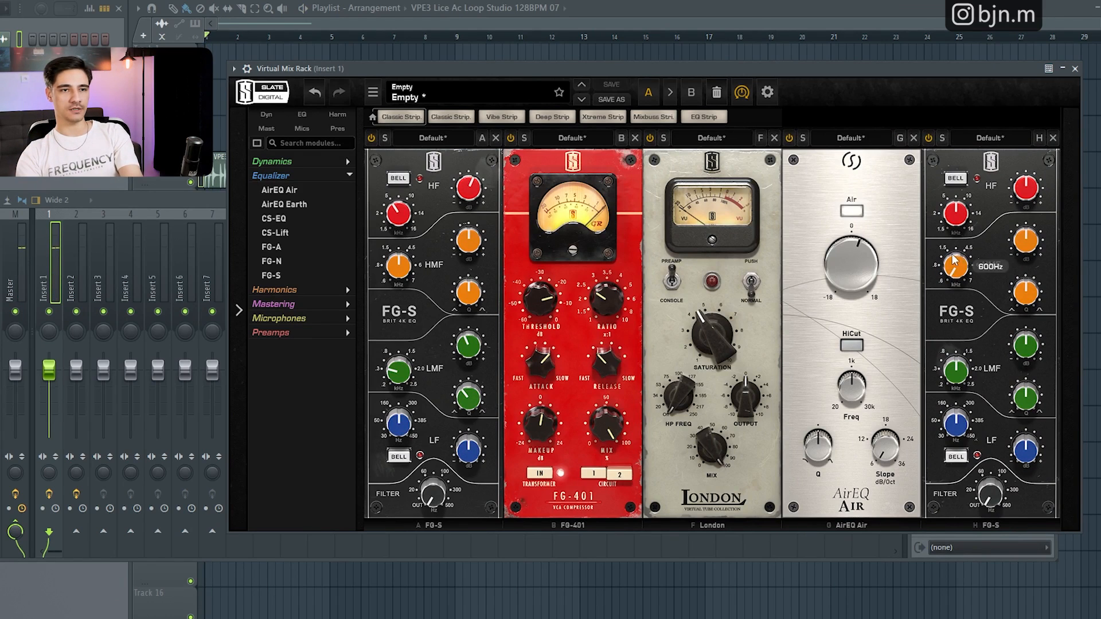
scroll(967, 263, "down", 1)
- Tune the second FG-S's HMF gain and Q during playback, boosting to about +11.3 dB before settling on a slight cut
key("space")
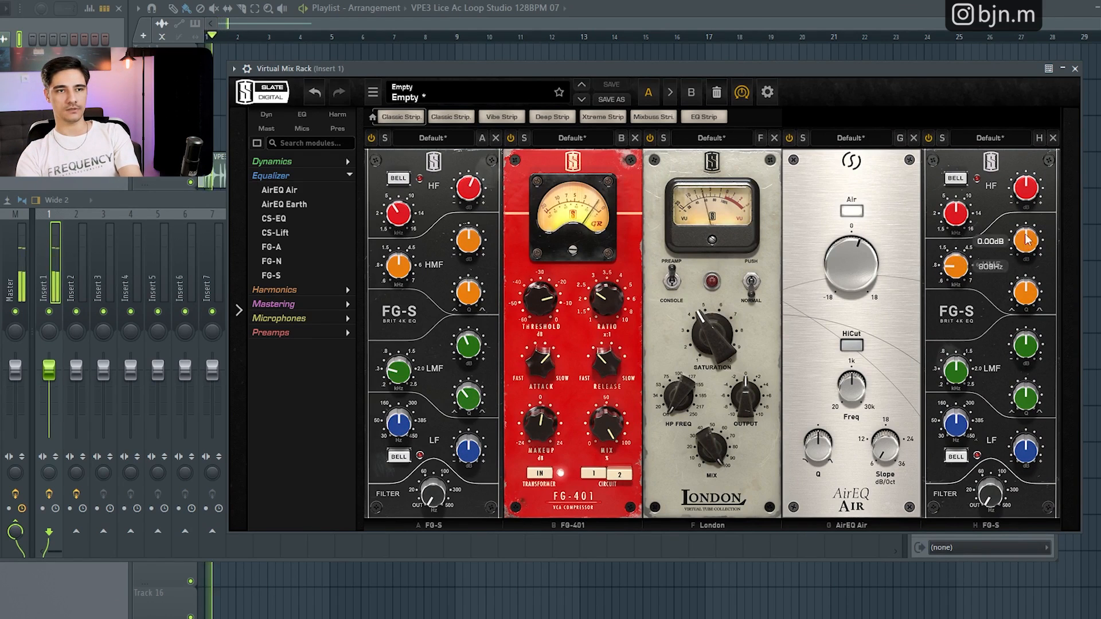
scroll(1028, 246, "up", 1)
left_click_drag(1050, 193, 1050, 172)
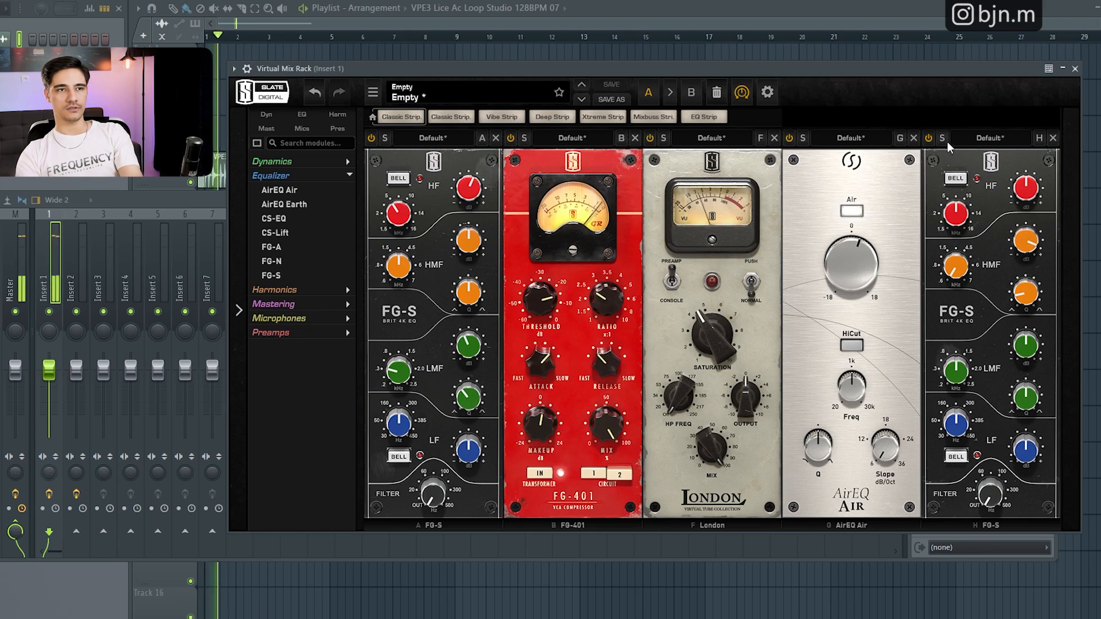
key("space")
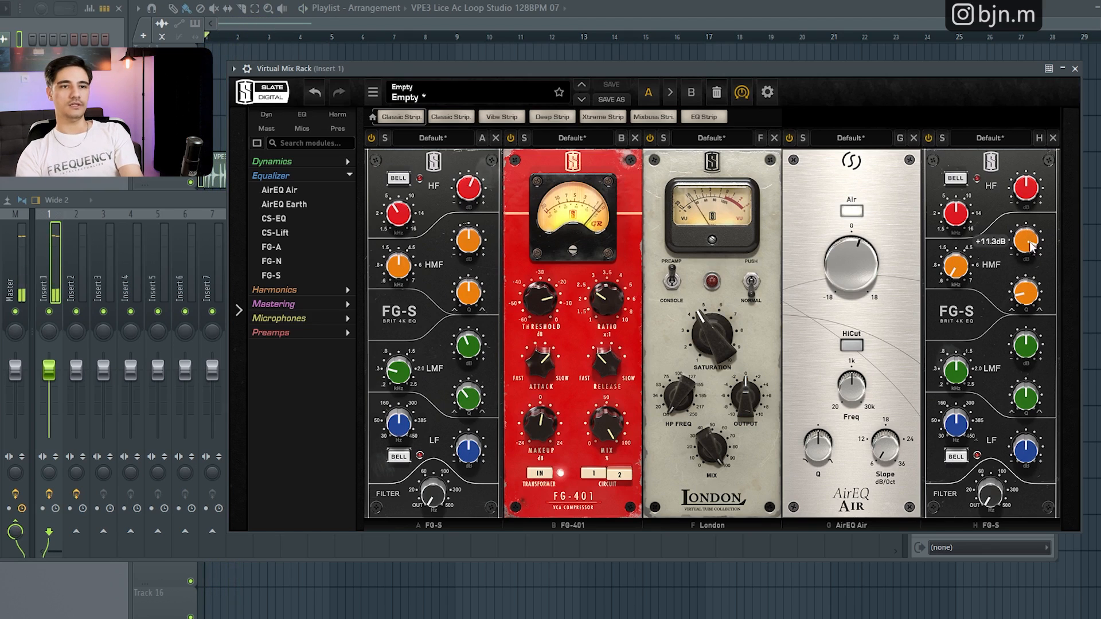
scroll(1039, 242, "down", 2)
scroll(1040, 242, "down", 4)
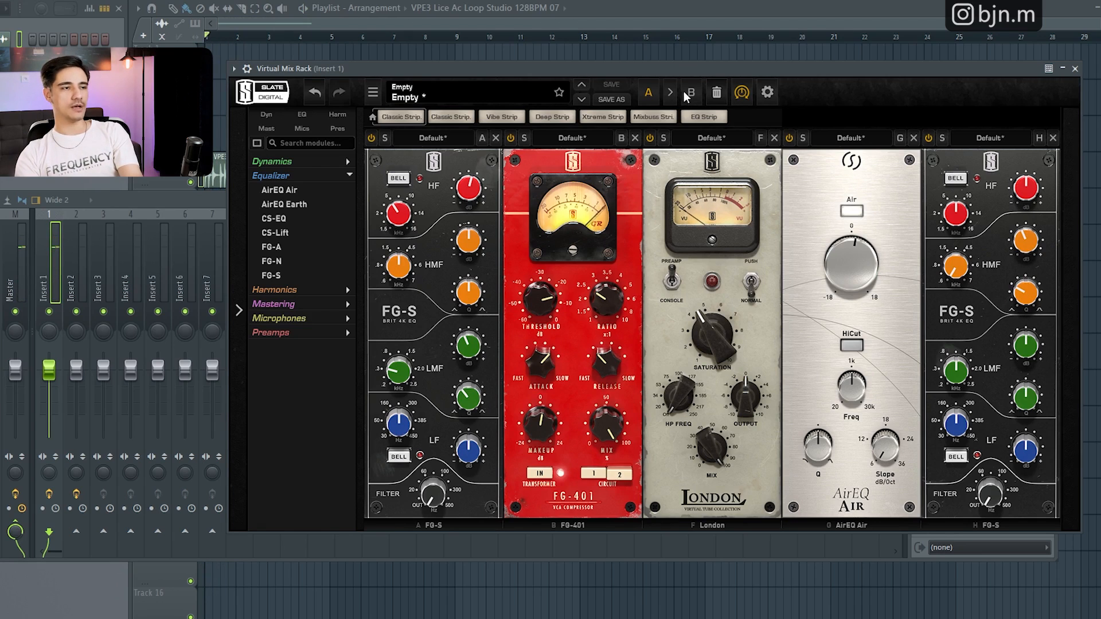
- Compare the processed loop in snapshot A with the empty rack in snapshot B during playback, ending on snapshot A
key("space")
left_click(689, 95)
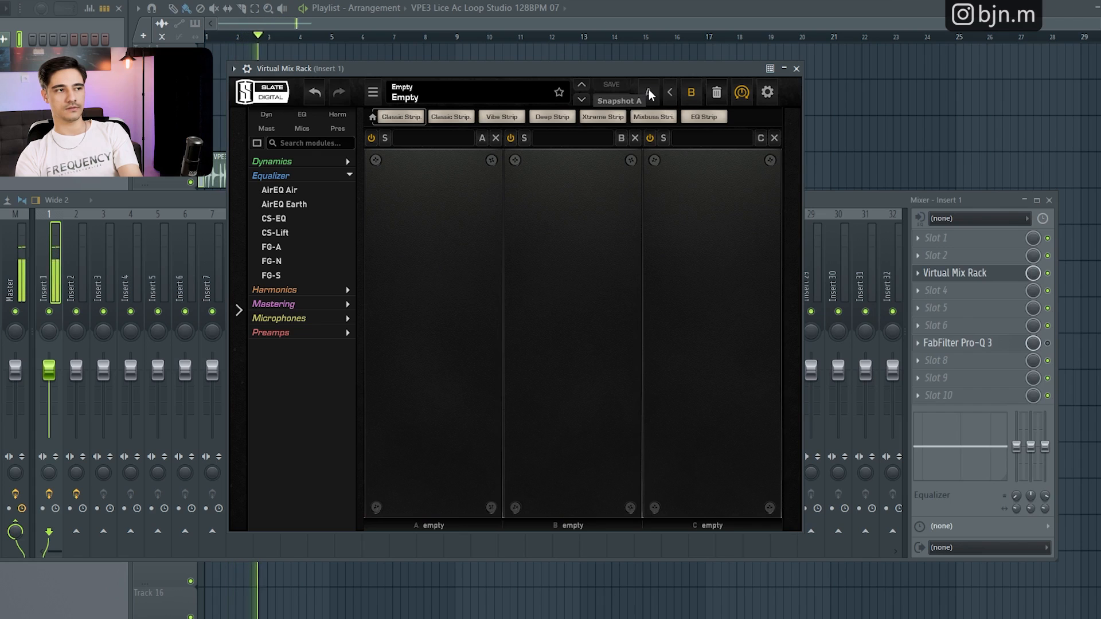
left_click(650, 94)
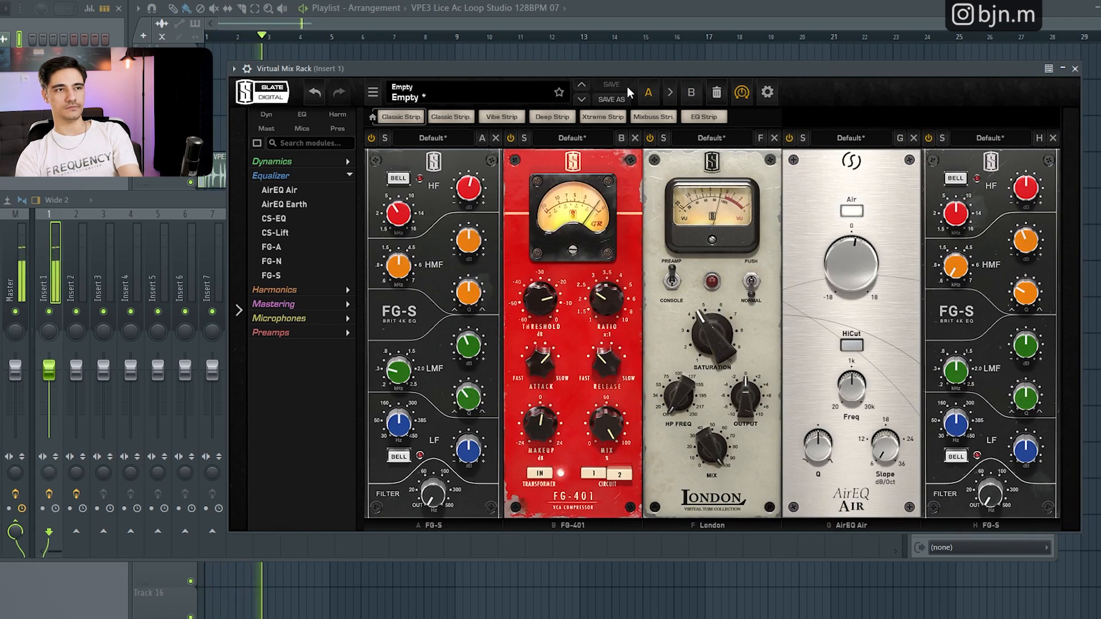
left_click(690, 93)
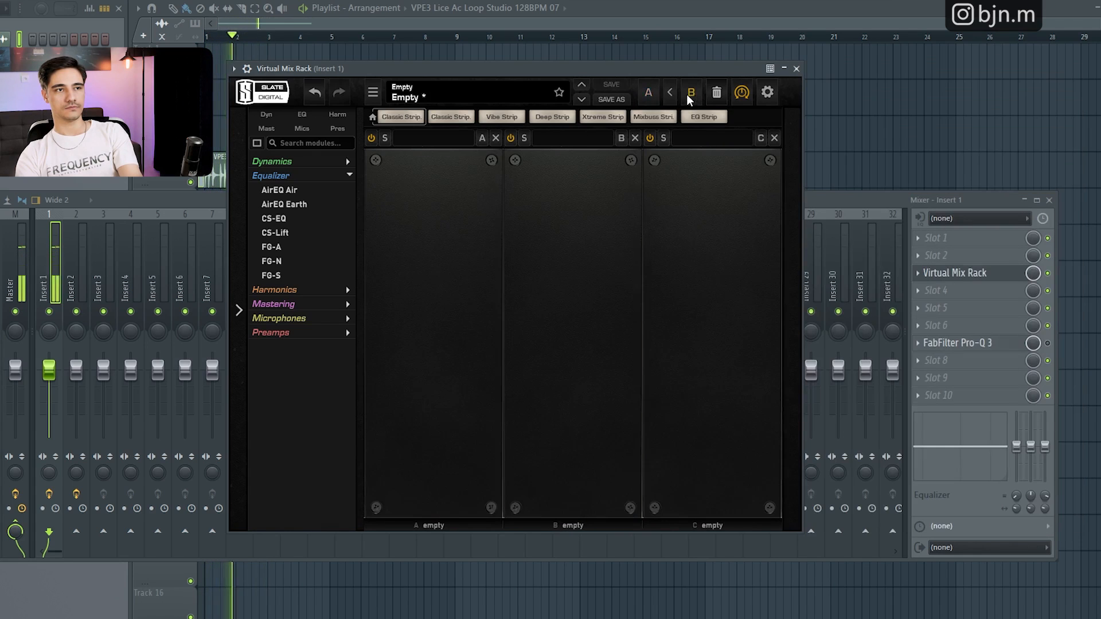
left_click(645, 89)
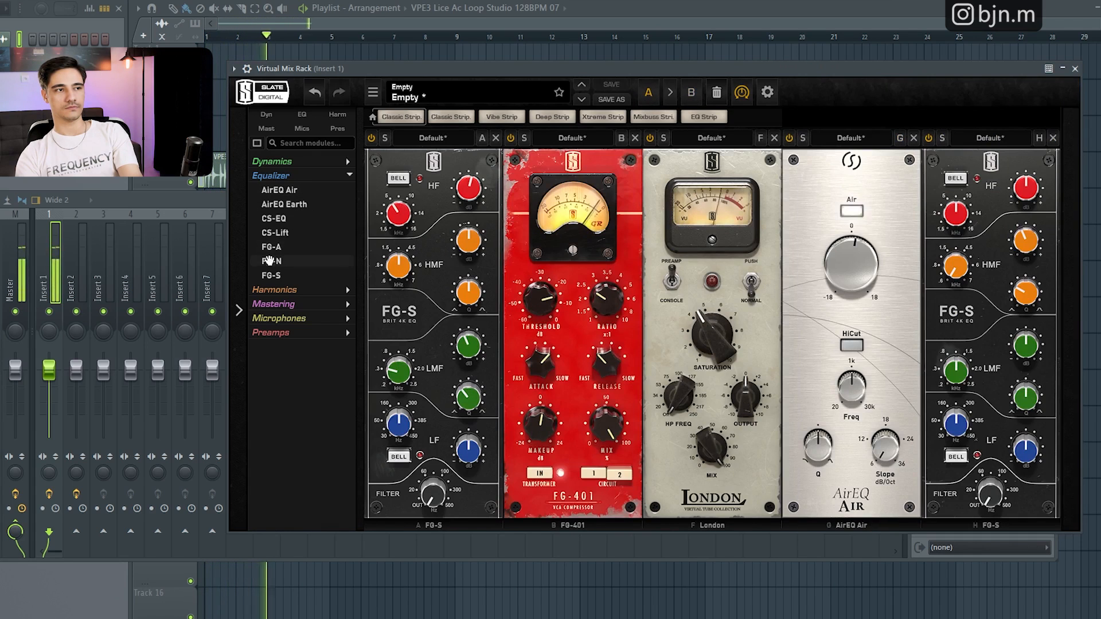
key("space")
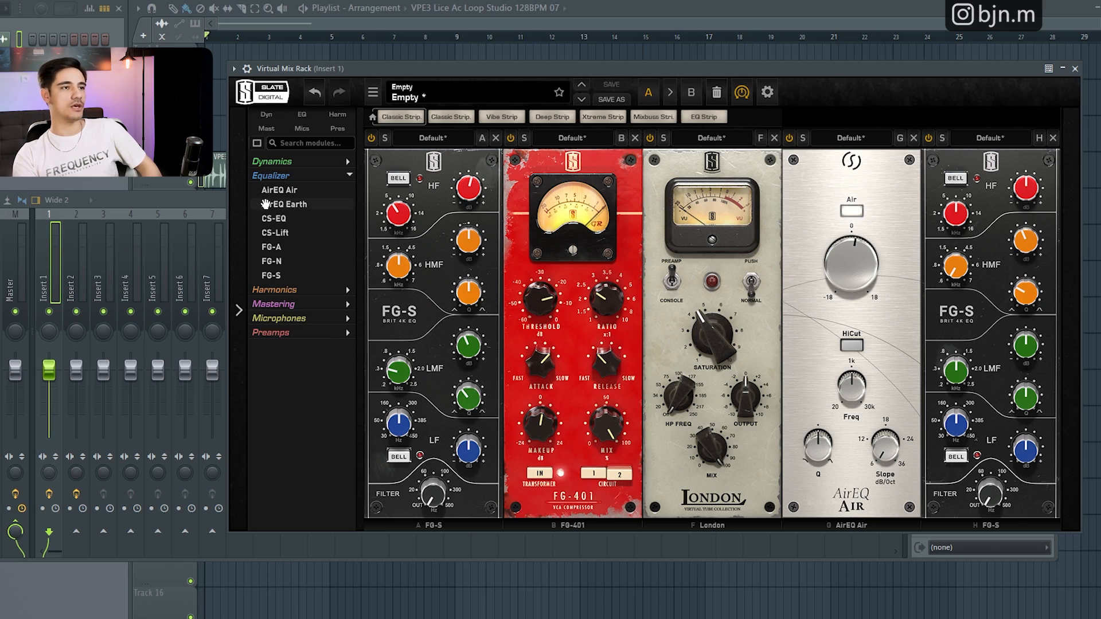
- Display the module list as pictures and browse it, viewing the descriptions of London and FG-S
left_click(257, 142)
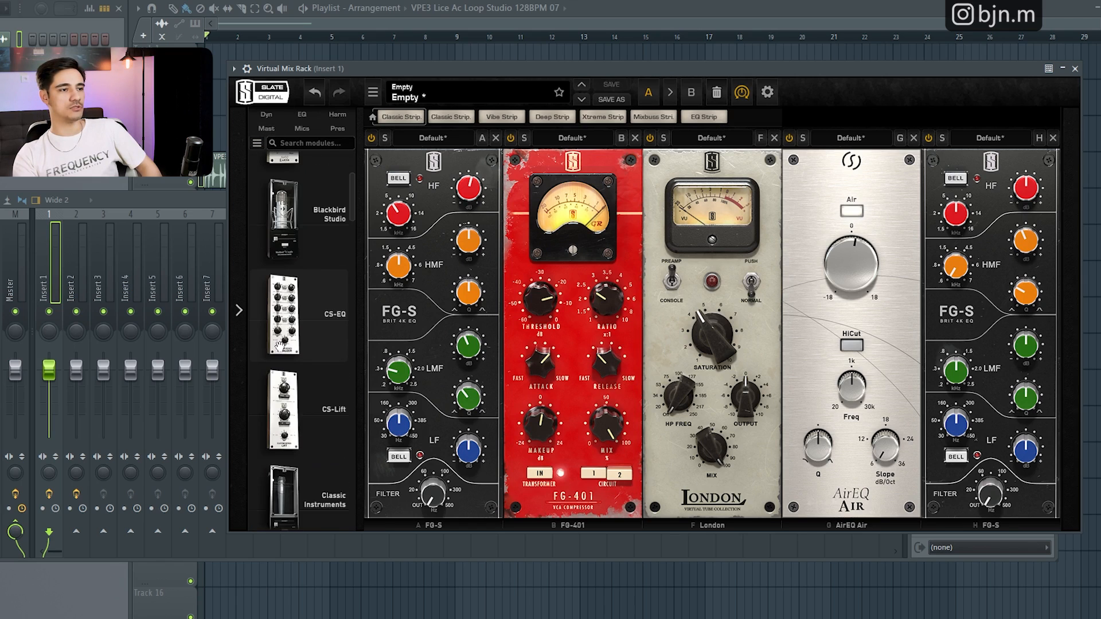
scroll(280, 345, "down", 10)
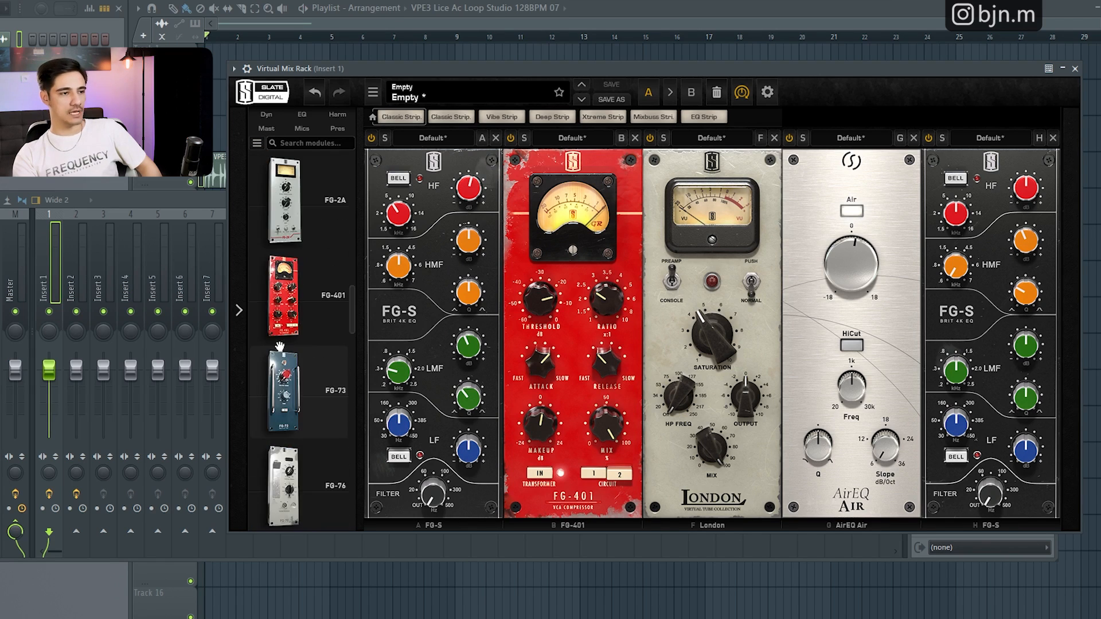
scroll(280, 346, "down", 10)
scroll(312, 343, "down", 10)
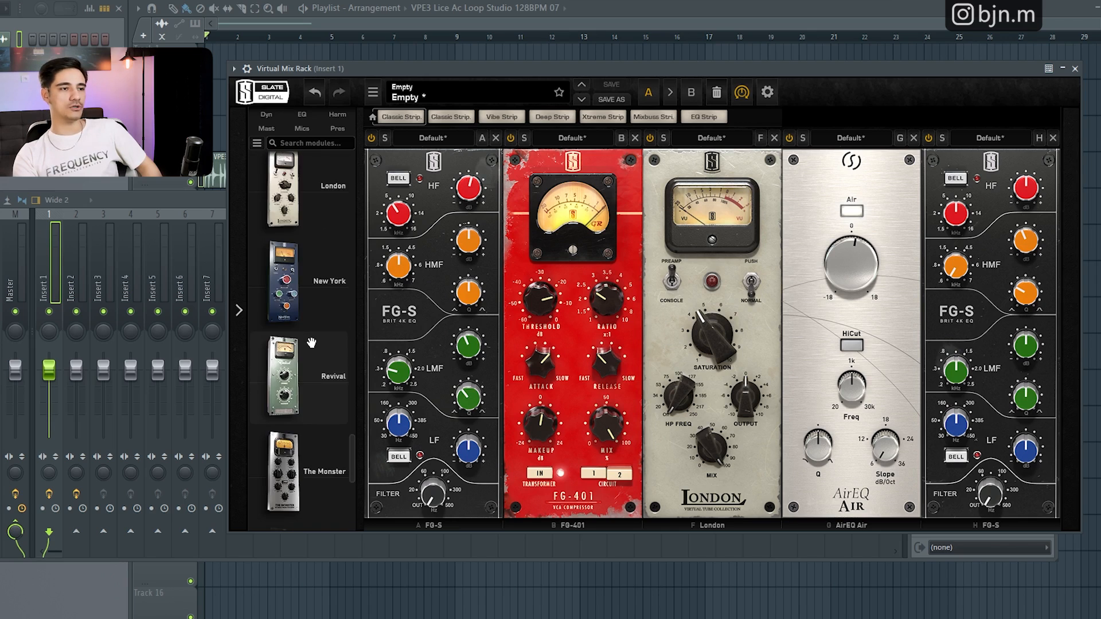
mouse_move(312, 343)
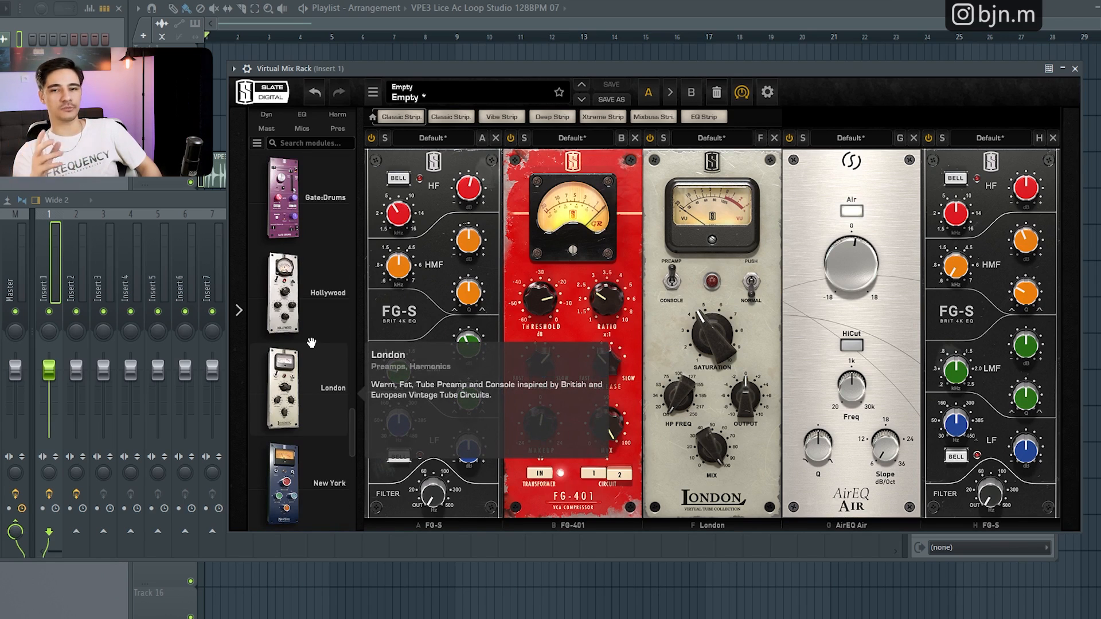
scroll(312, 343, "up", 10)
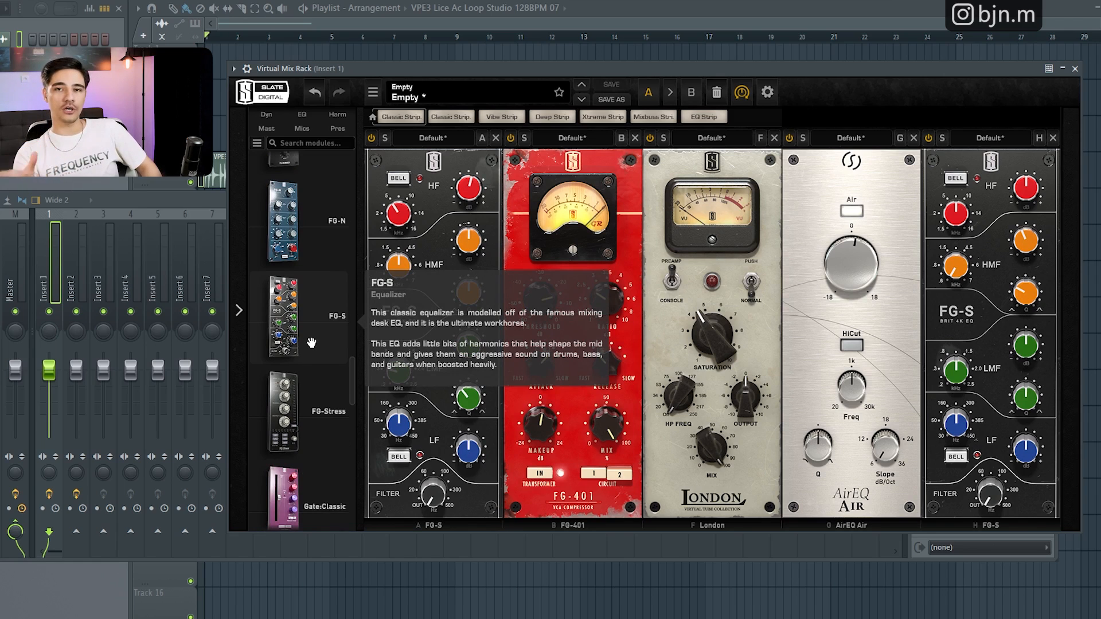
scroll(312, 343, "up", 10)
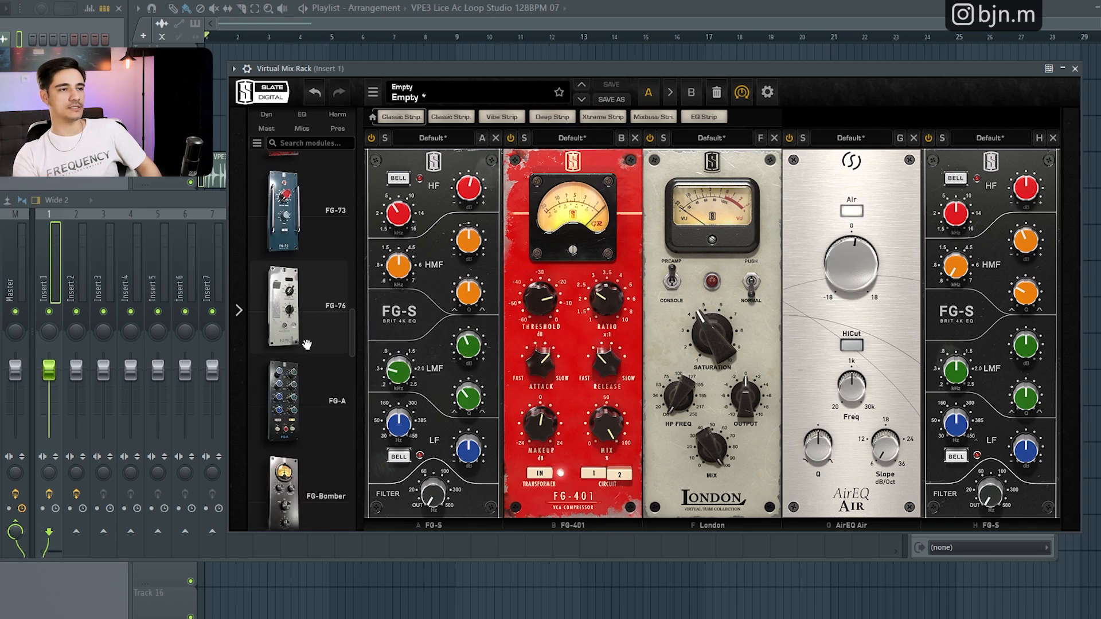
scroll(303, 347, "up", 5)
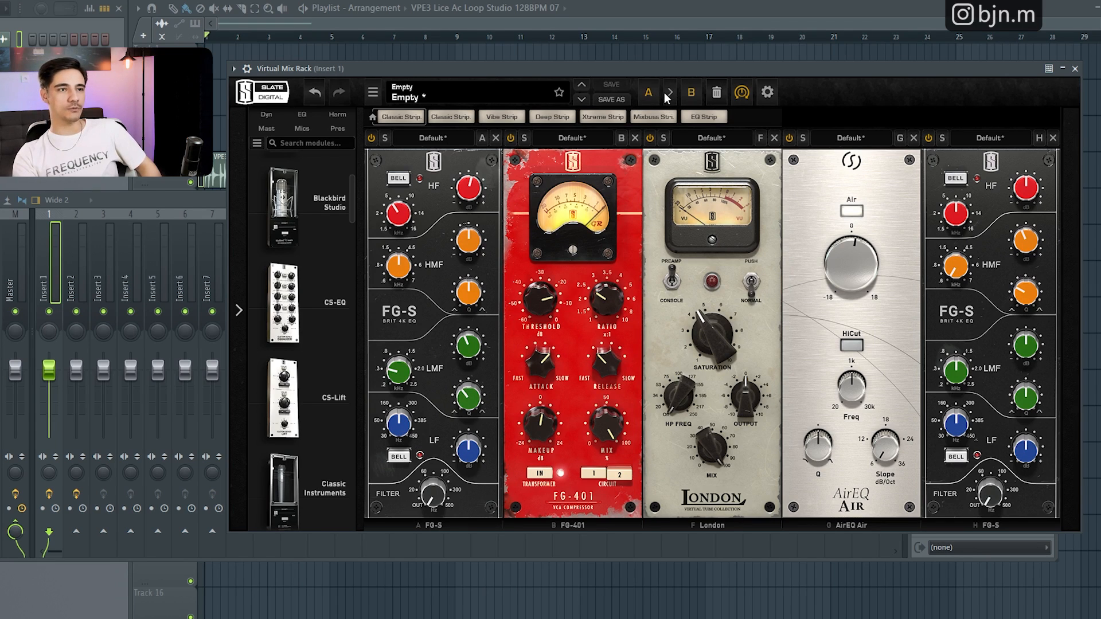
- Copy the module chain from snapshot A to snapshot B and switch between both snapshots, ending on snapshot A
left_click(691, 94)
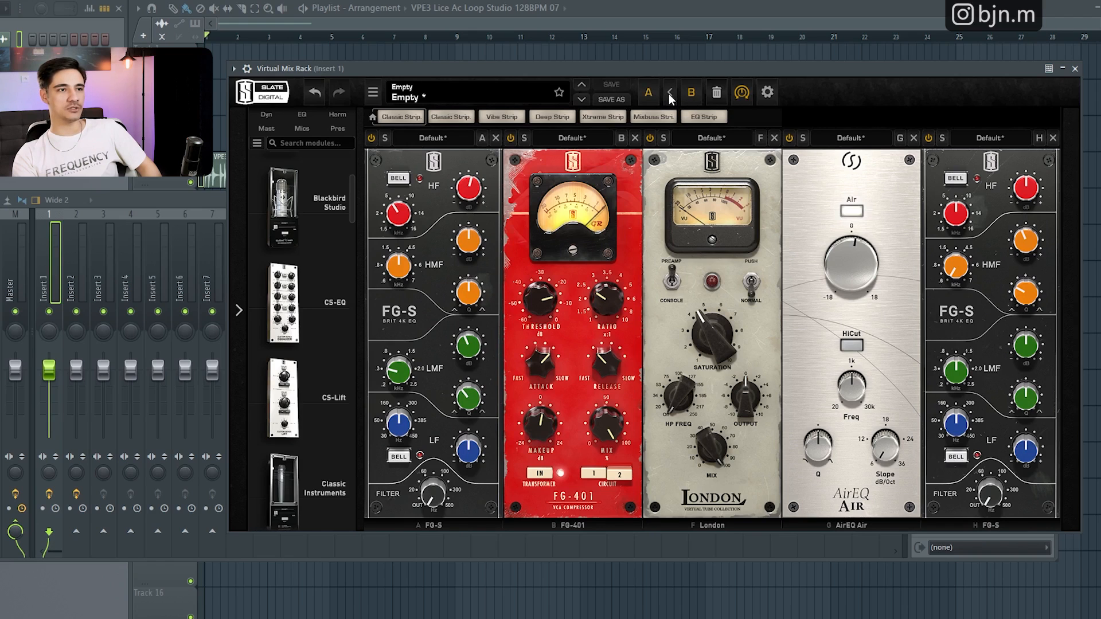
left_click(648, 93)
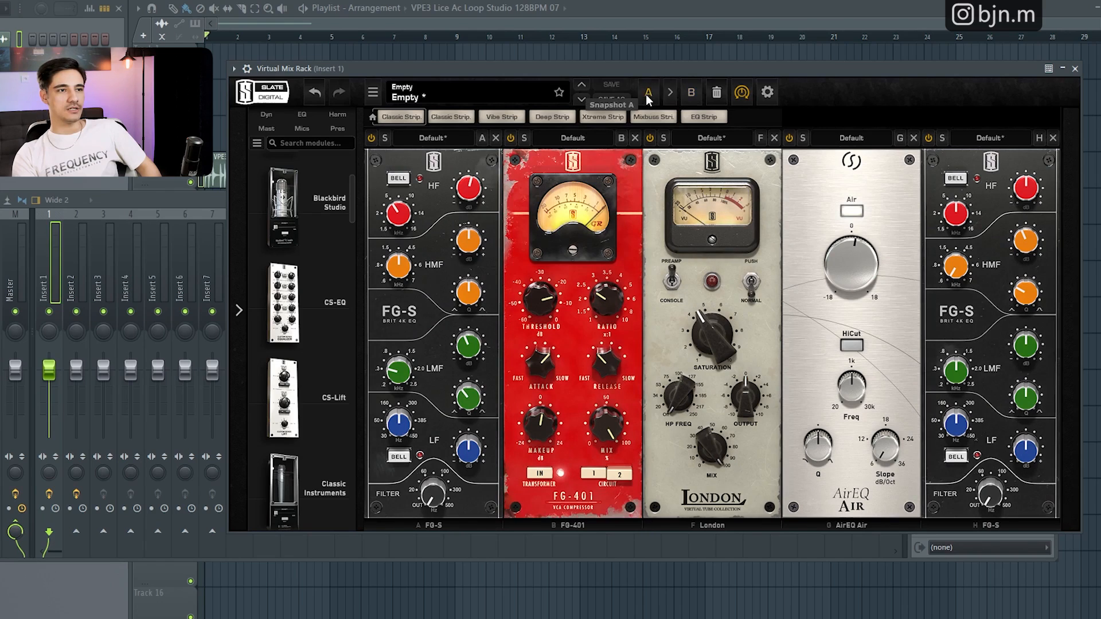
left_click(691, 92)
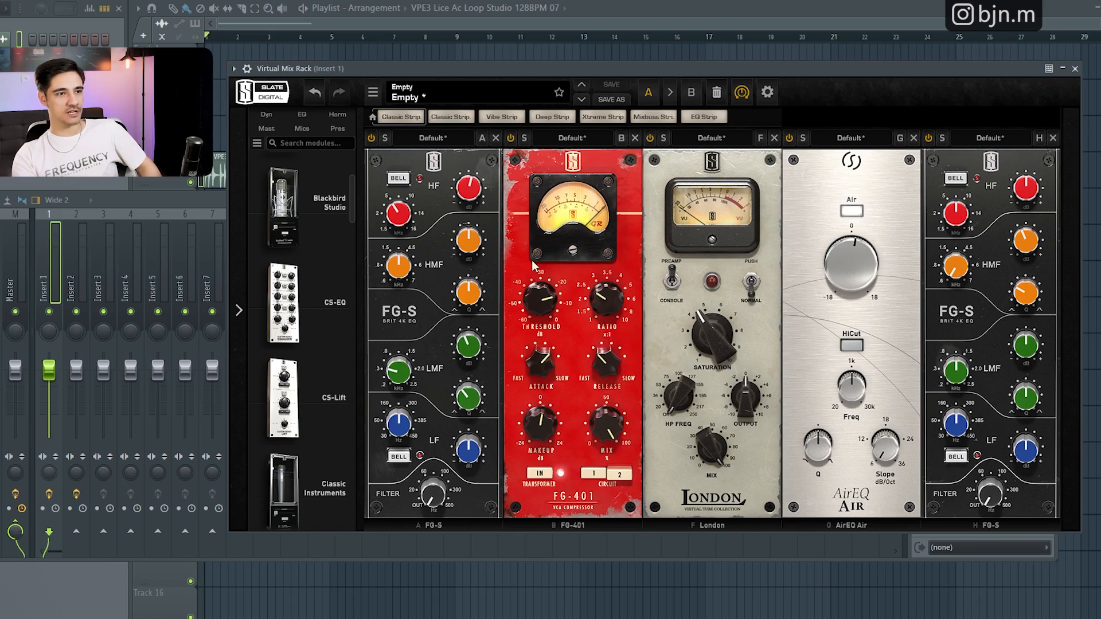
left_click(691, 93)
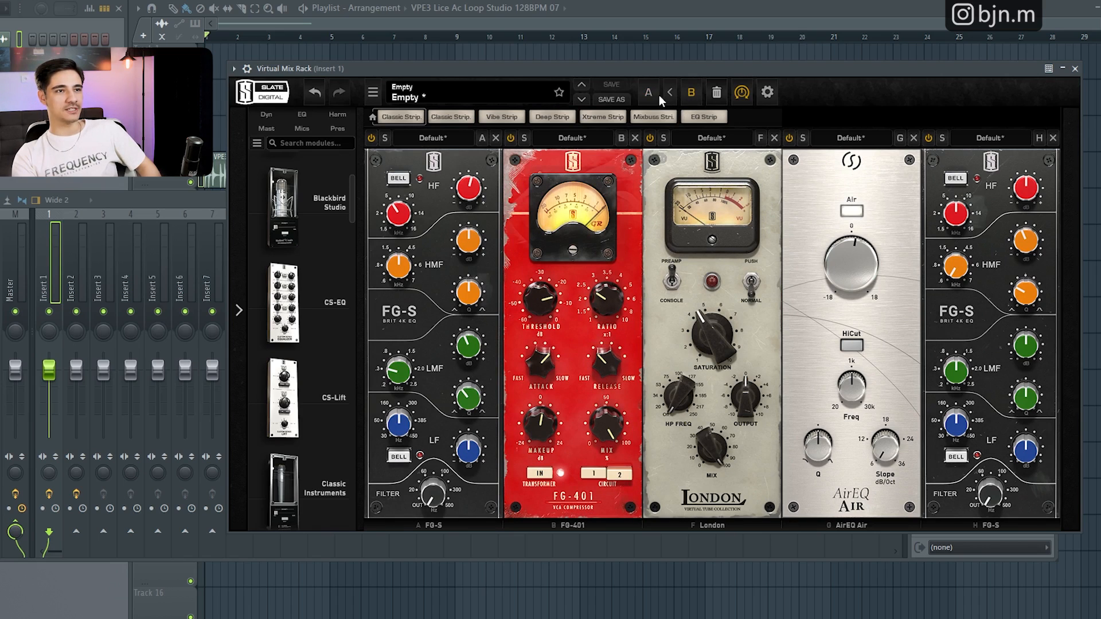
left_click(648, 93)
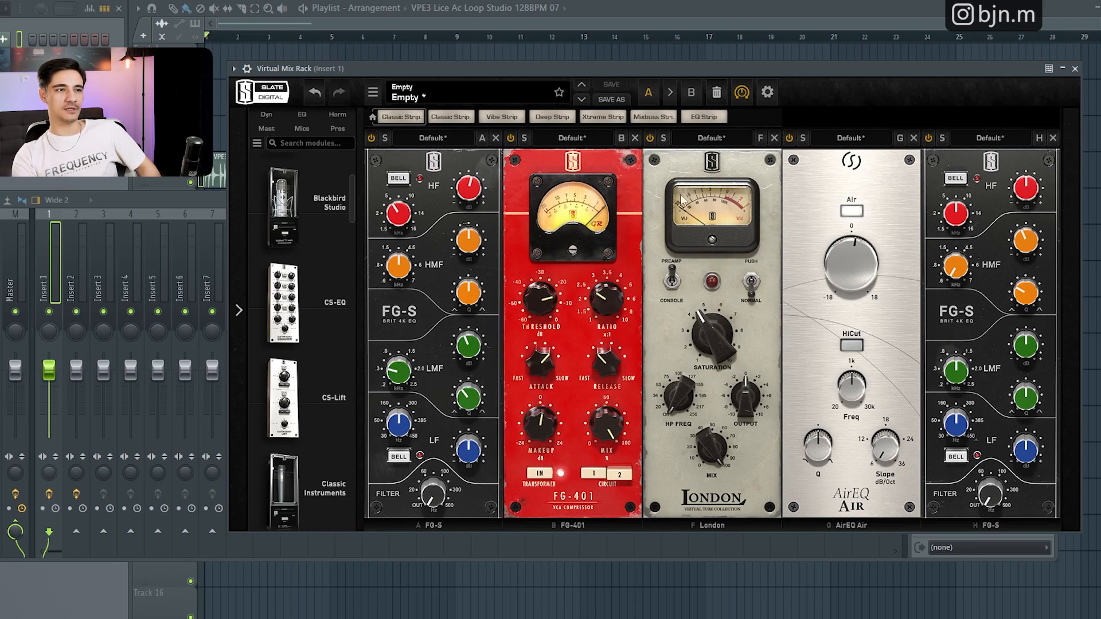